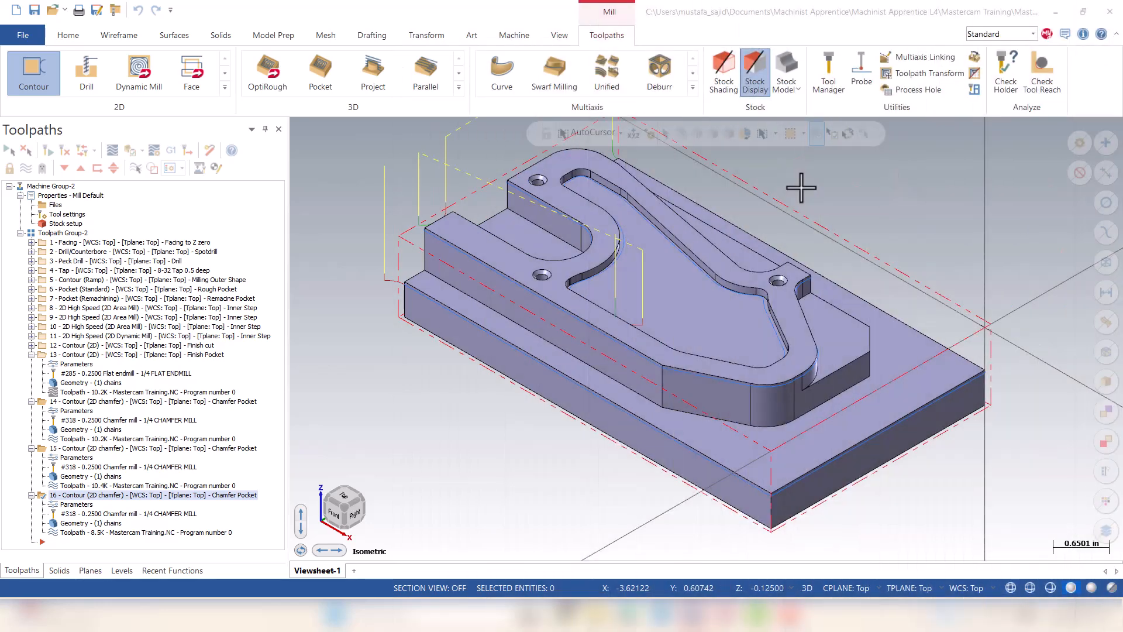
Collapse the Finish Pocket operation 13 and the chamfer operations 14 and 15 in the toolpath tree.
{"action": "scroll", "coordinate": [810, 296], "scroll_direction": "up", "scroll_amount": 3}
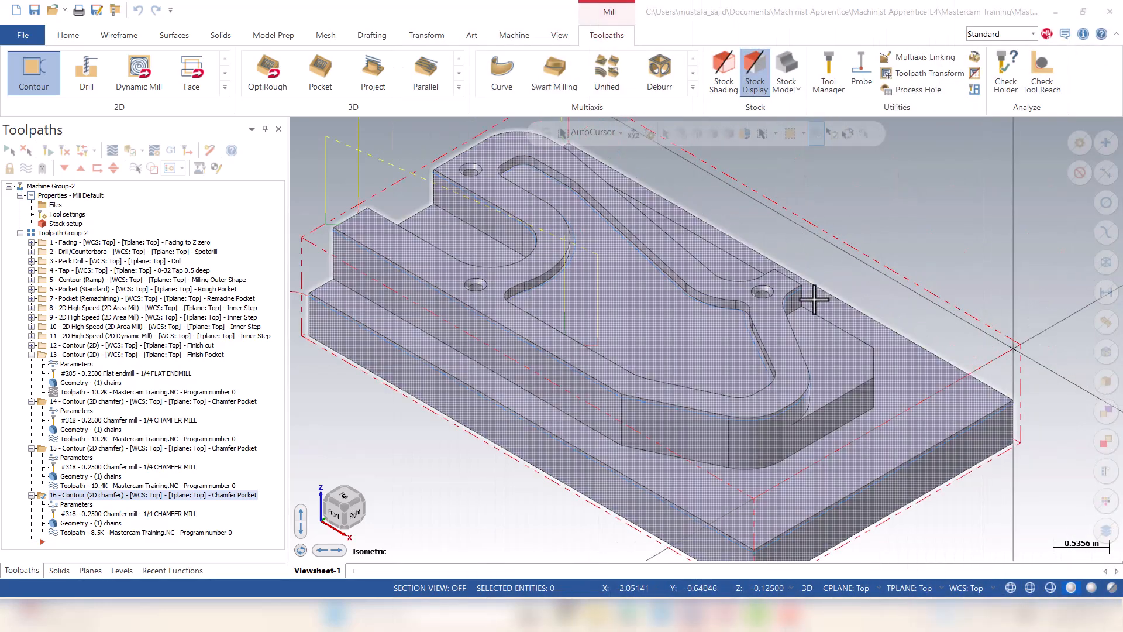
{"action": "scroll", "coordinate": [994, 360], "scroll_direction": "down", "scroll_amount": 3}
{"action": "scroll", "coordinate": [971, 354], "scroll_direction": "down", "scroll_amount": 1}
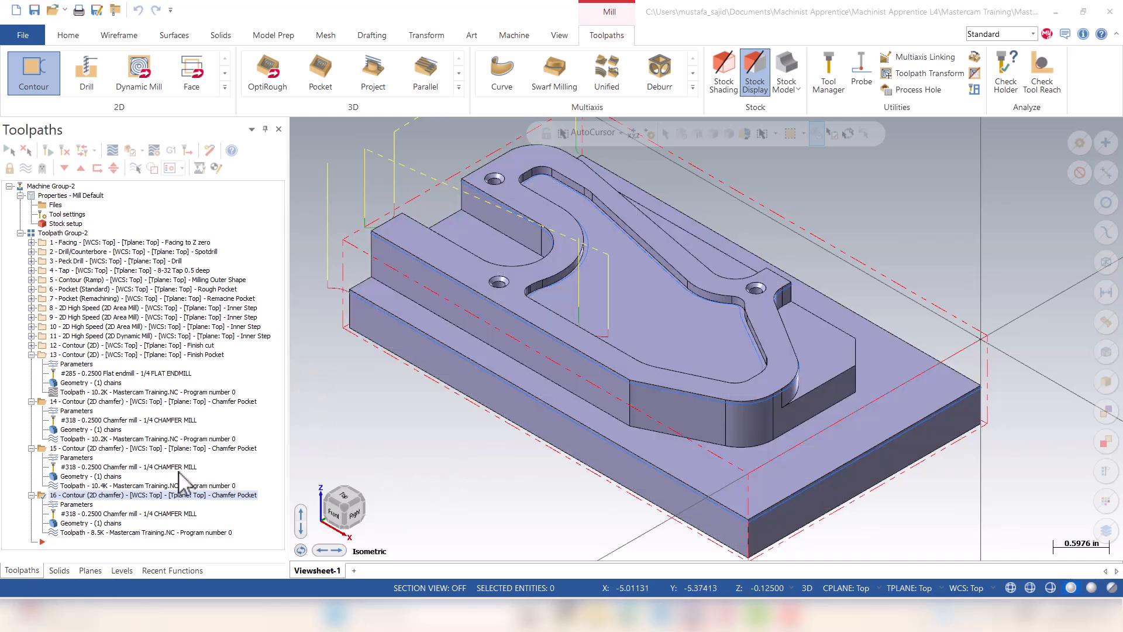
{"action": "left_click", "coordinate": [31, 355]}
{"action": "left_click", "coordinate": [31, 364]}
{"action": "left_click", "coordinate": [31, 373]}
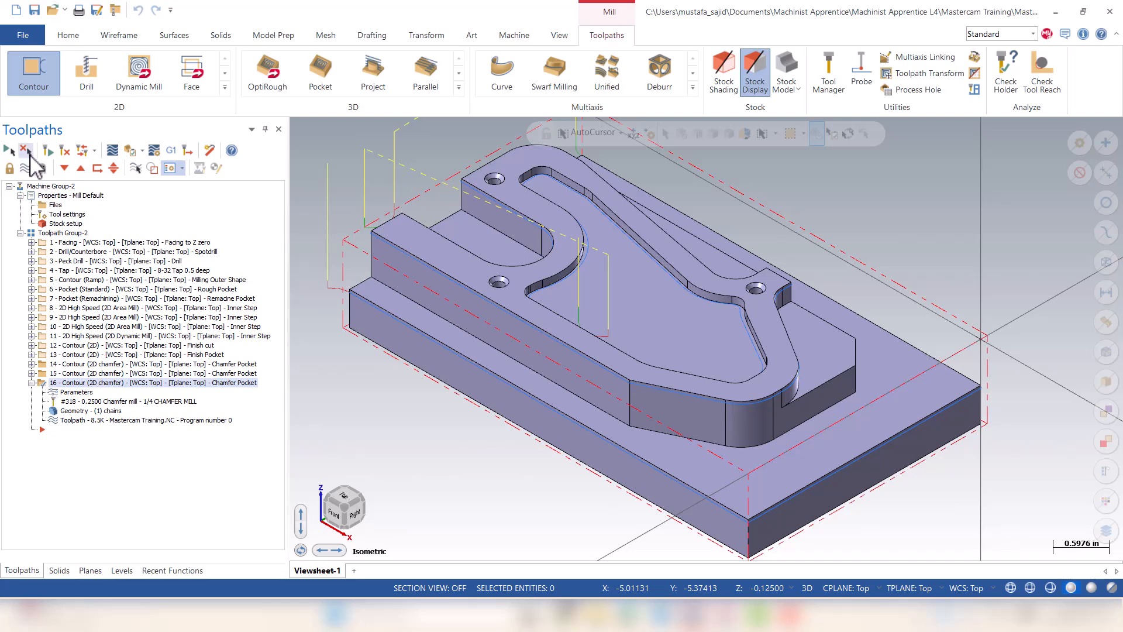
Select all operations, hide their toolpath display, and open them in the Verify simulation.
{"action": "left_click", "coordinate": [8, 150]}
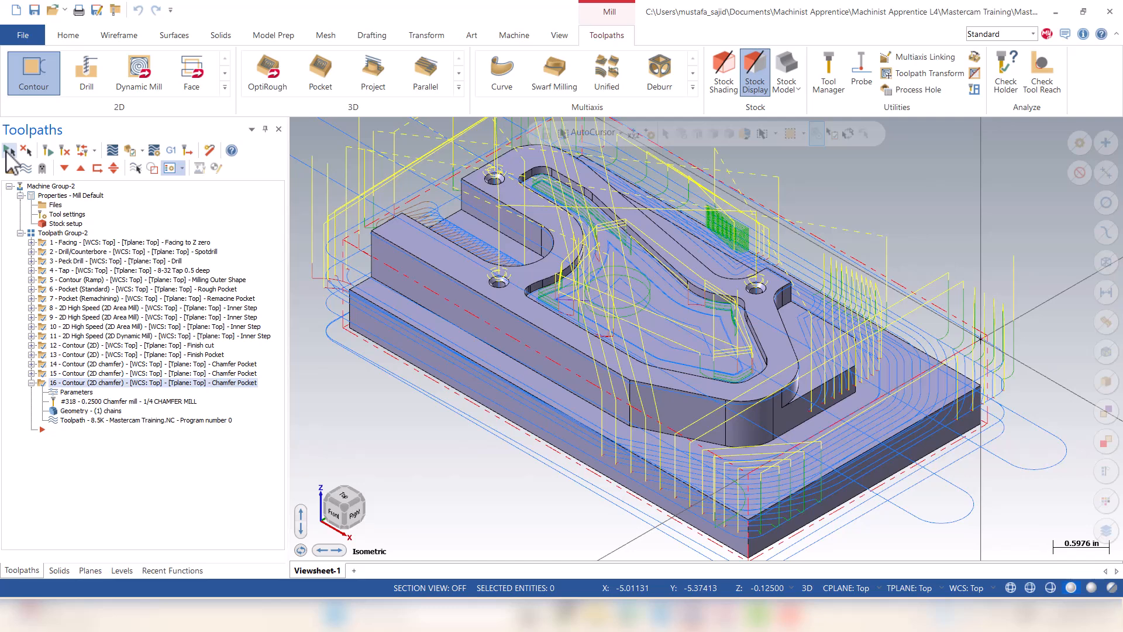
{"action": "key", "text": "alt+t"}
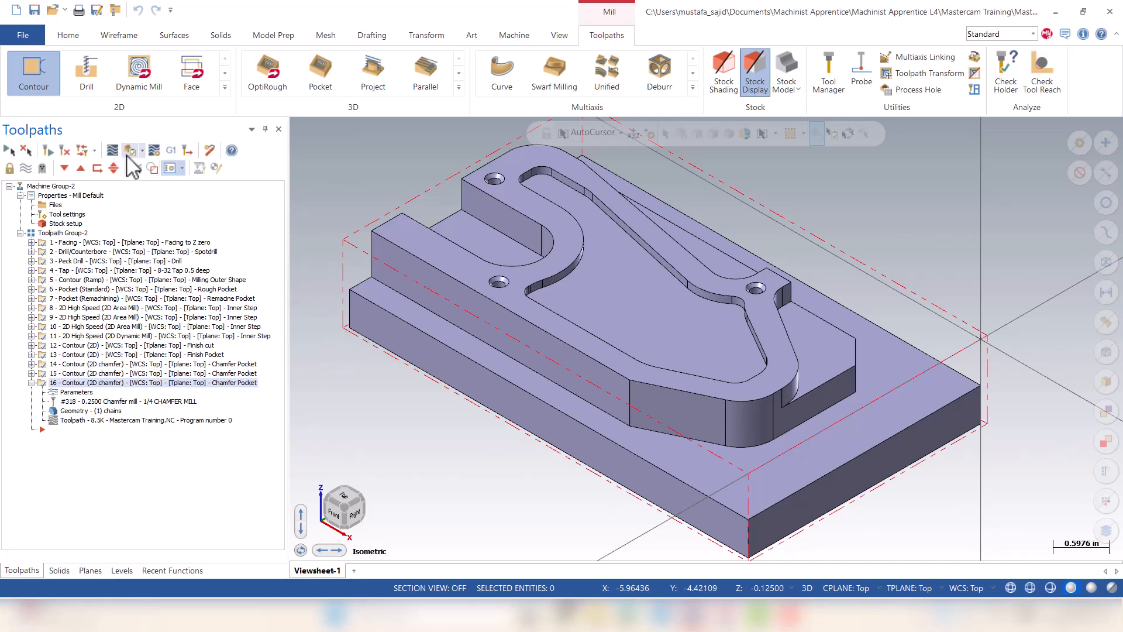
{"action": "left_click", "coordinate": [129, 149]}
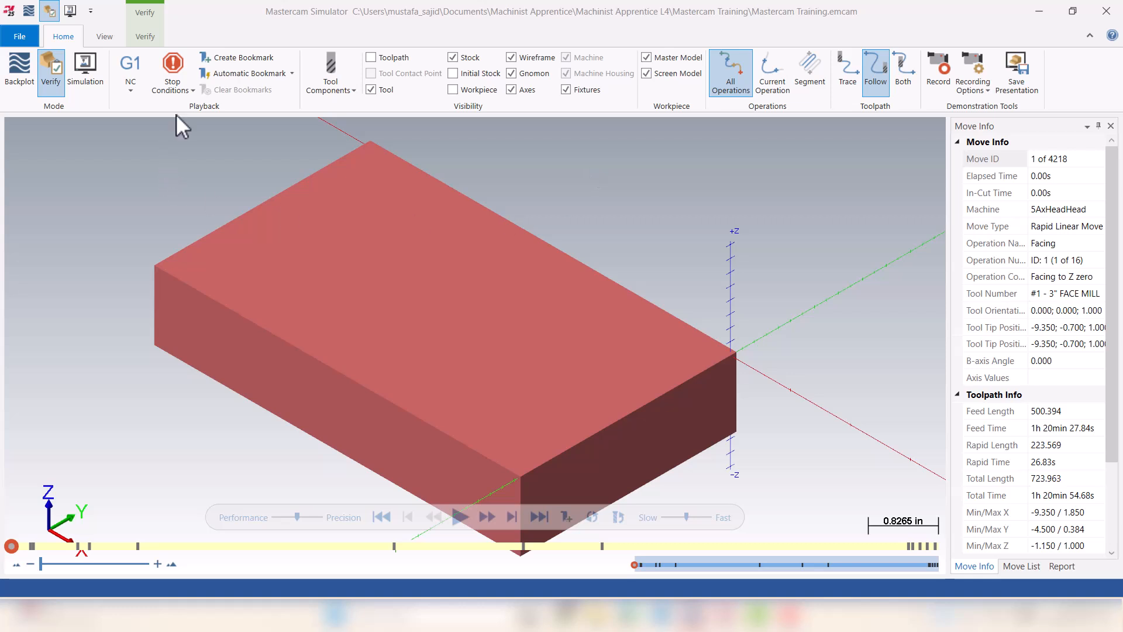
Set the simulation's stop conditions to Operation Change and Collision.
{"action": "left_click", "coordinate": [190, 92]}
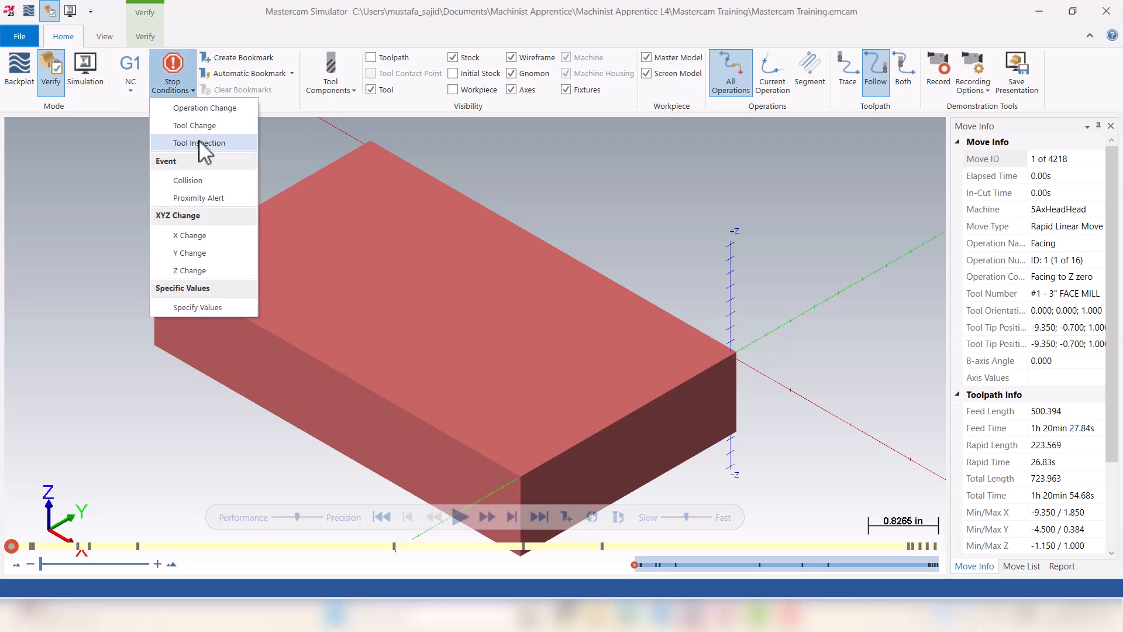
{"action": "left_click", "coordinate": [185, 111]}
{"action": "left_click", "coordinate": [175, 185]}
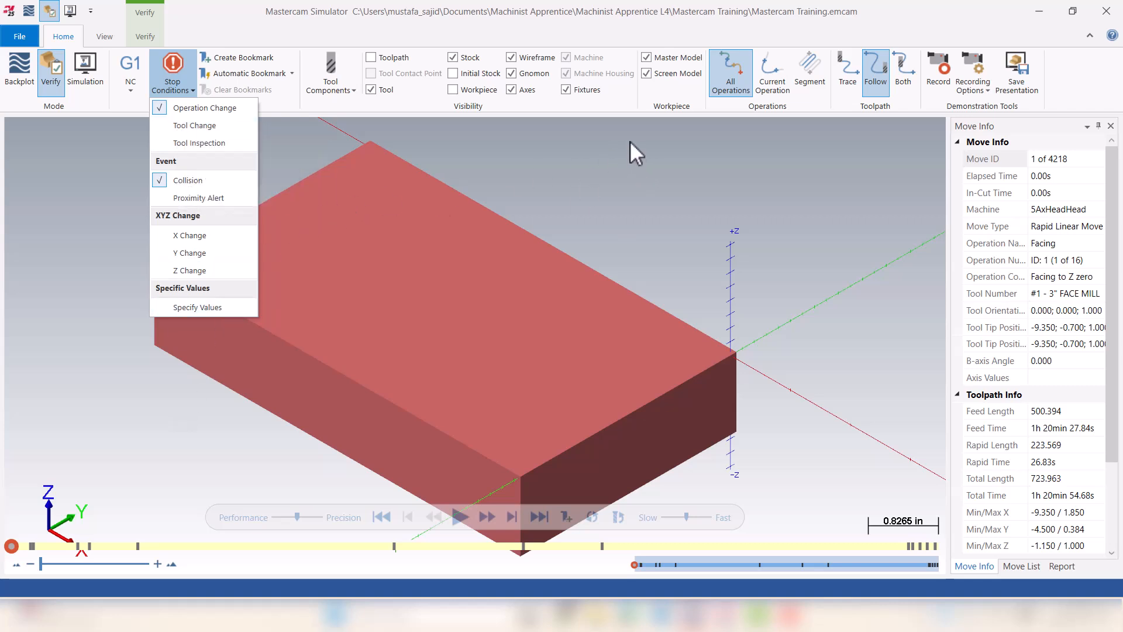
Simulate the facing operation, then slow the playback speed and simulate the spot drilling.
{"action": "left_click", "coordinate": [458, 519]}
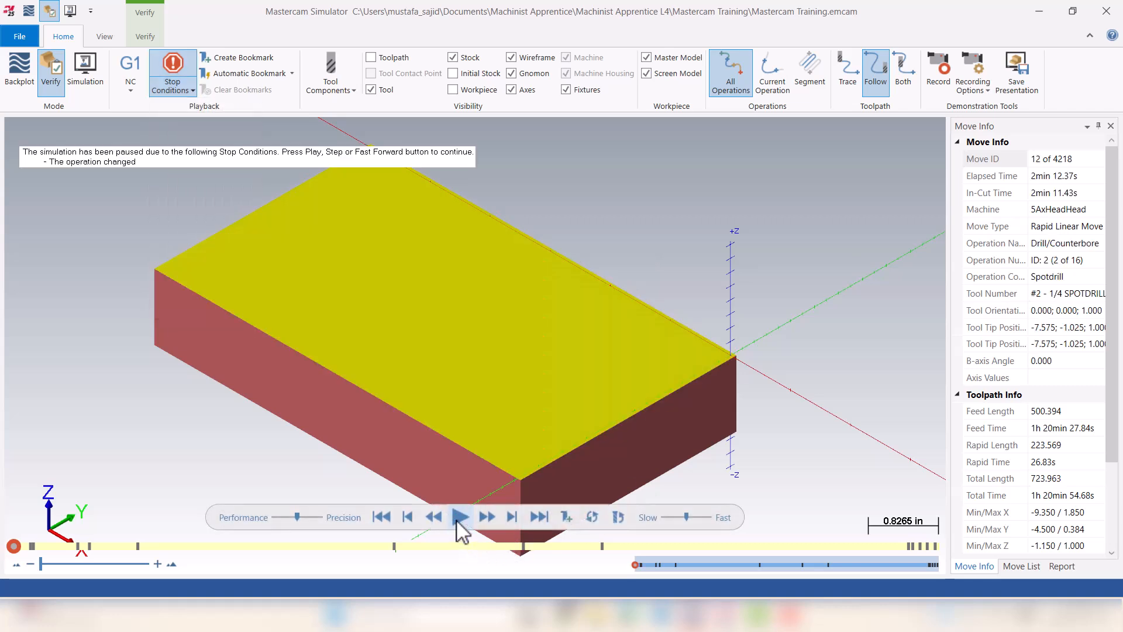
{"action": "left_click_drag", "start_coordinate": [686, 516], "coordinate": [673, 517]}
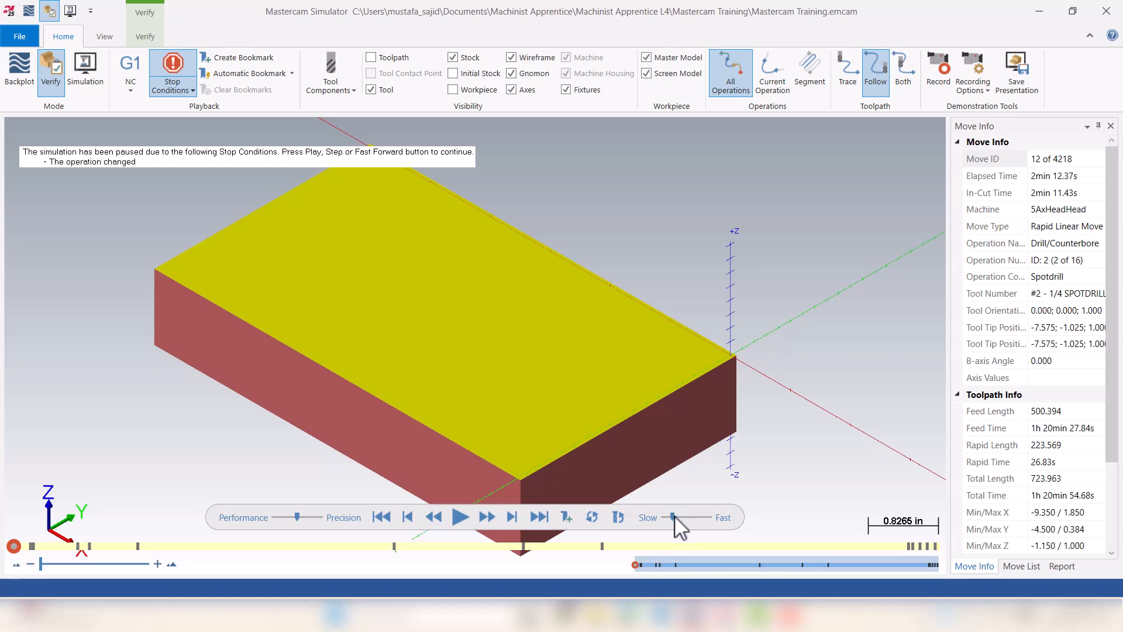
{"action": "left_click", "coordinate": [460, 520]}
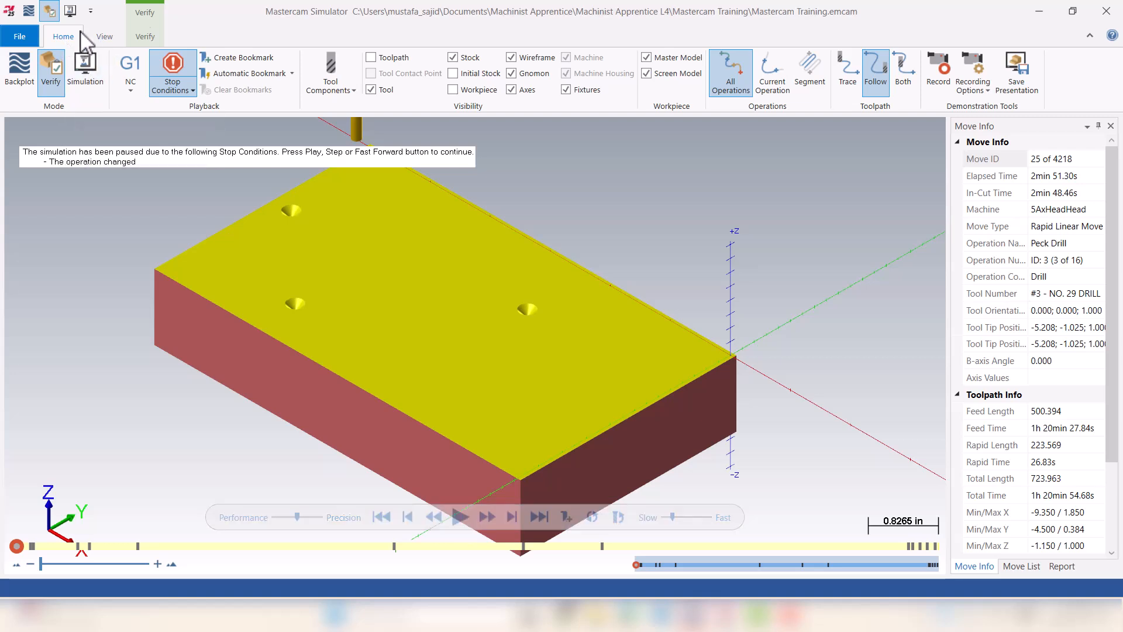
Enable Color Loop for the verified stock and simulate the peck drill and 8-32 tap operations.
{"action": "left_click", "coordinate": [144, 36]}
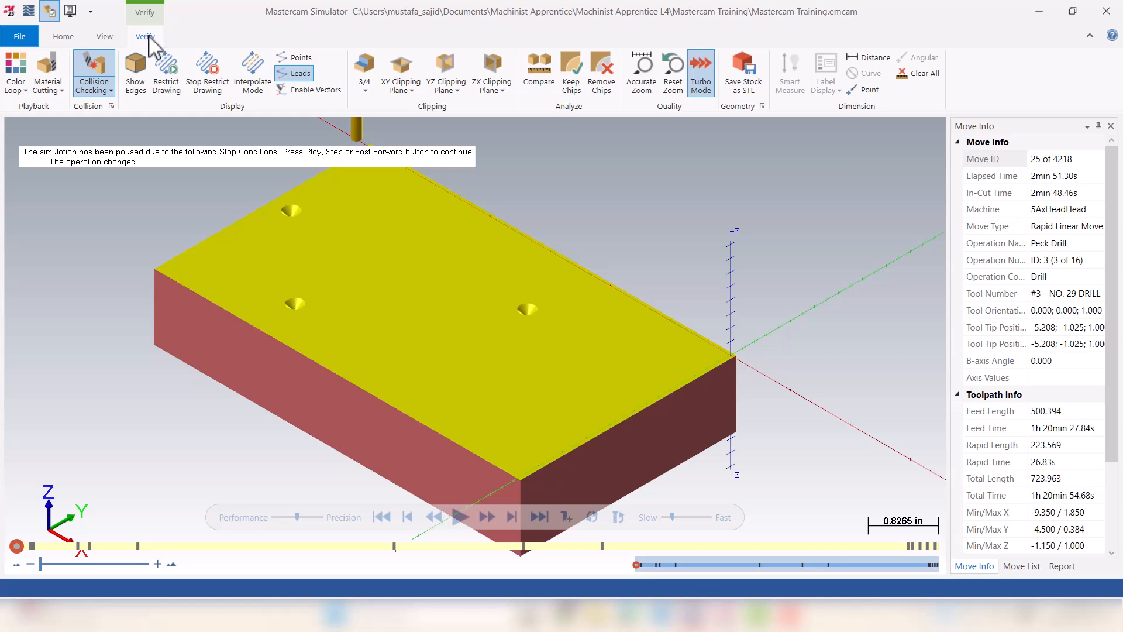
{"action": "left_click", "coordinate": [16, 69]}
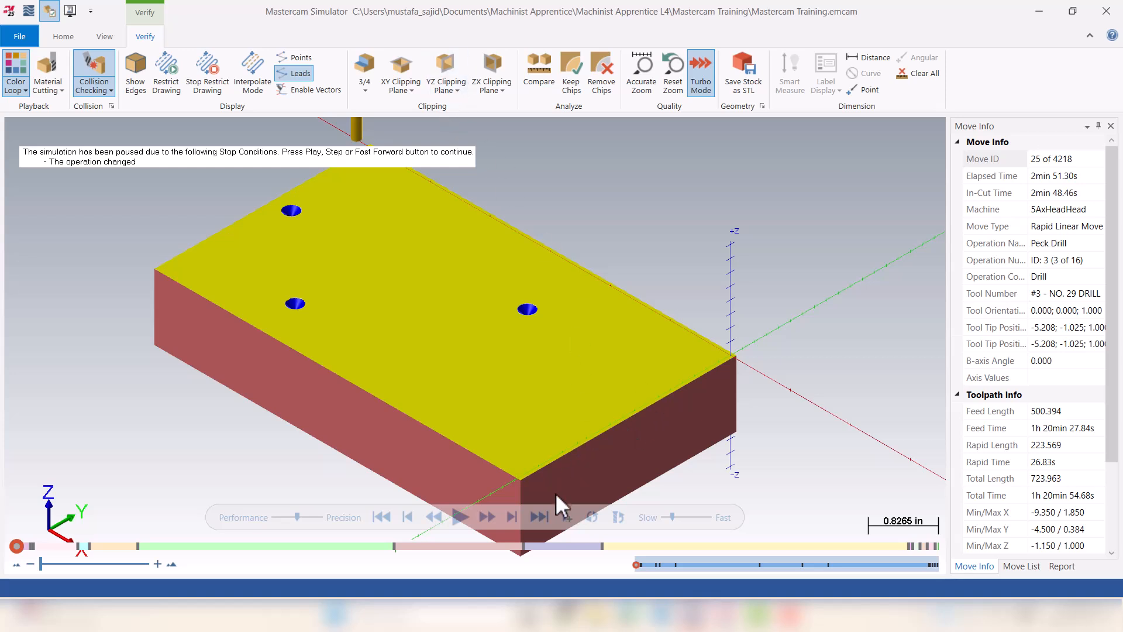
{"action": "left_click", "coordinate": [458, 524]}
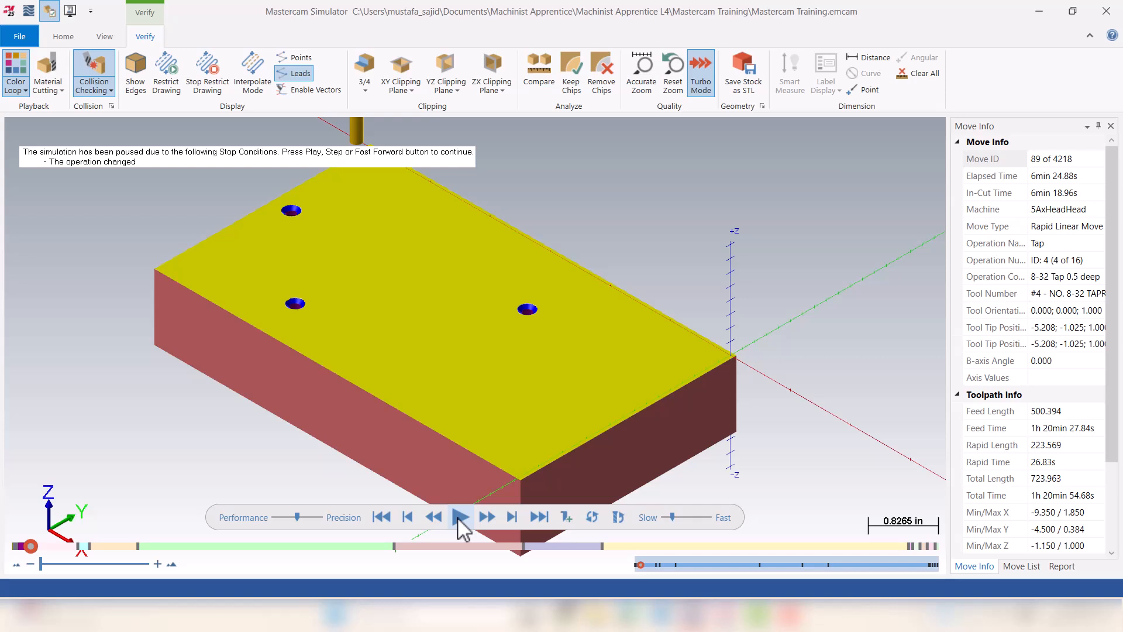
{"action": "left_click", "coordinate": [459, 520]}
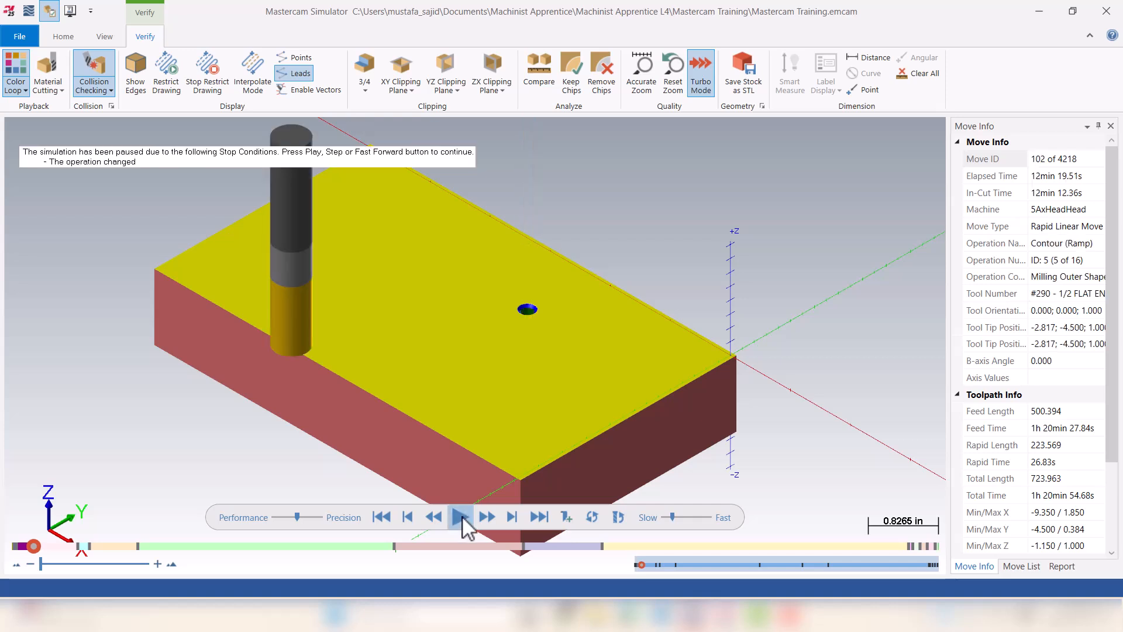
Simulate the outer shape ramp contour, the rough pocket and the pocket remachining operations one at a time.
{"action": "left_click", "coordinate": [462, 518]}
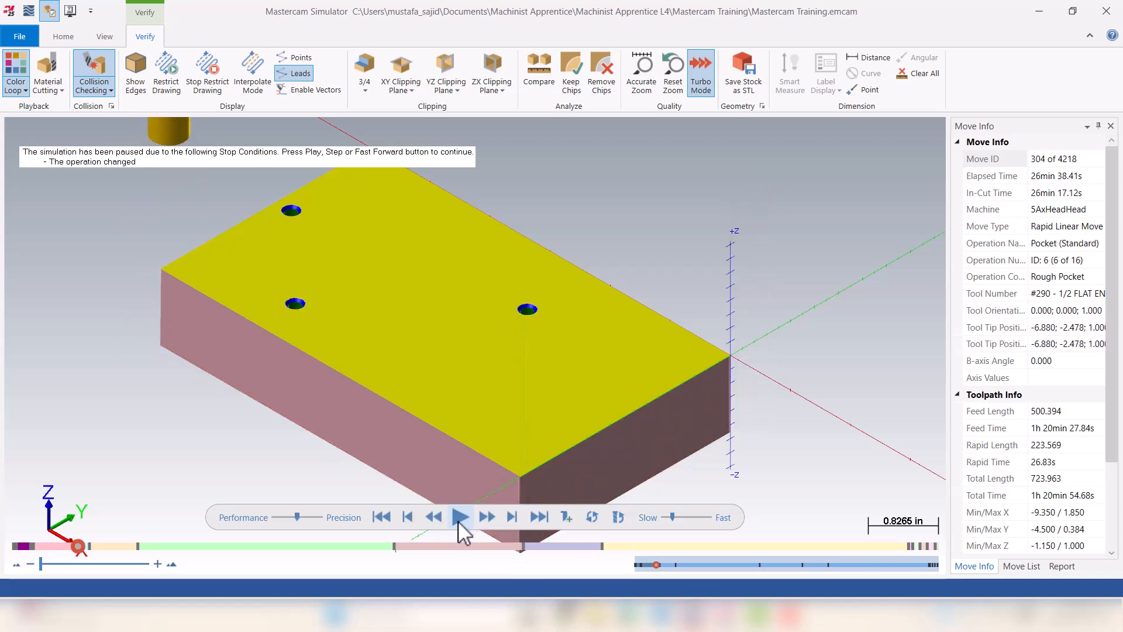
{"action": "left_click", "coordinate": [459, 517]}
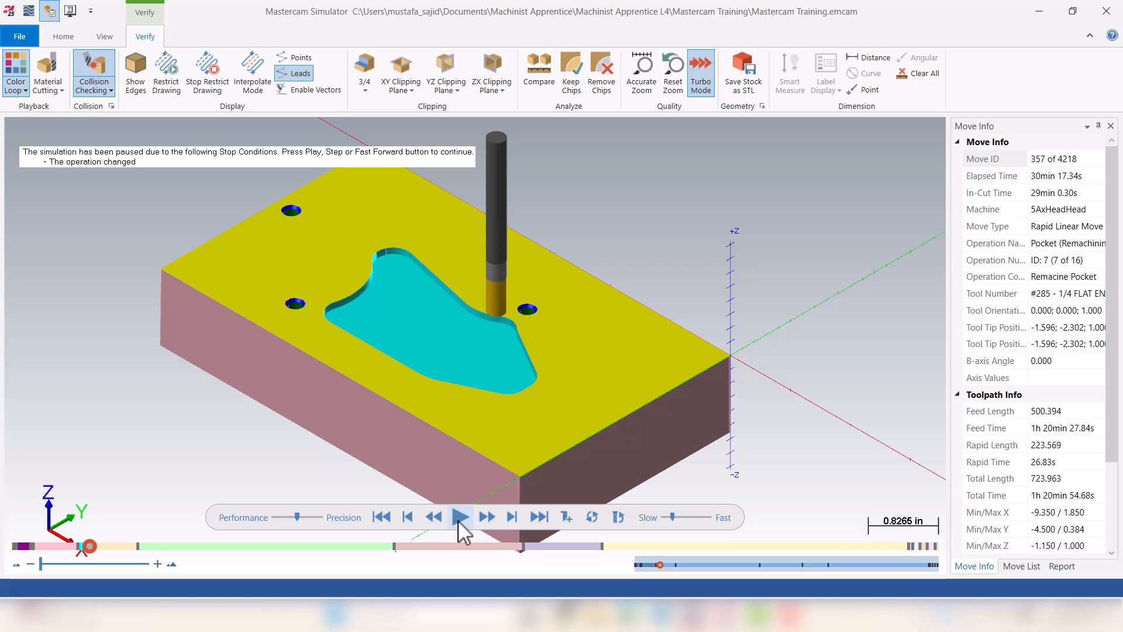
{"action": "left_click", "coordinate": [459, 517]}
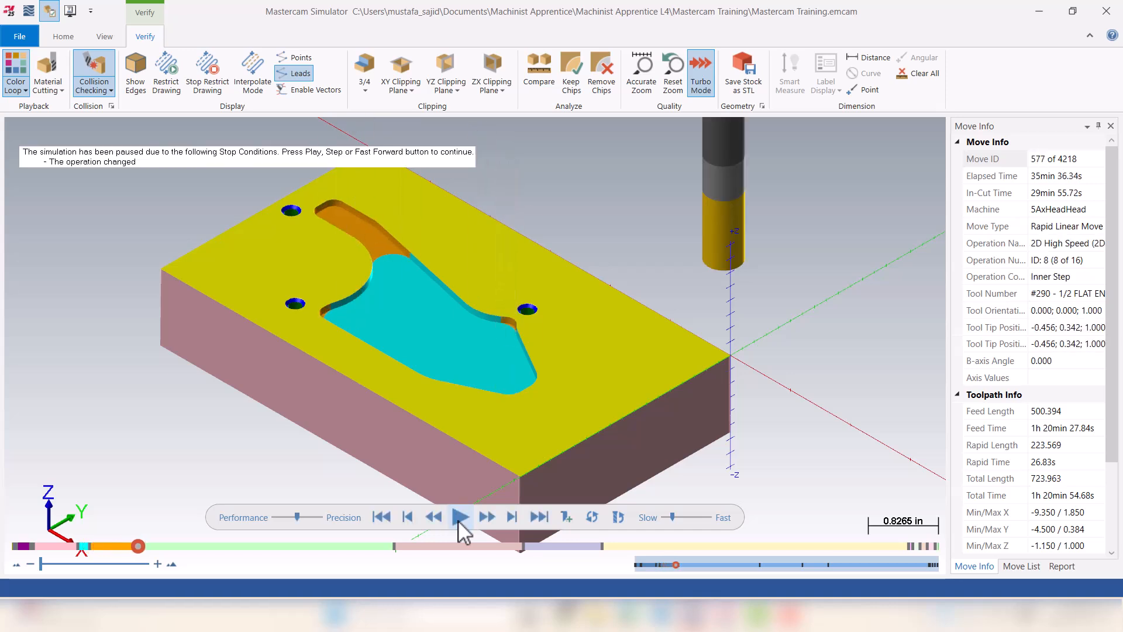
Simulate the four 2D High Speed Inner Step operations, 8 through 11, one at a time.
{"action": "left_click", "coordinate": [459, 518]}
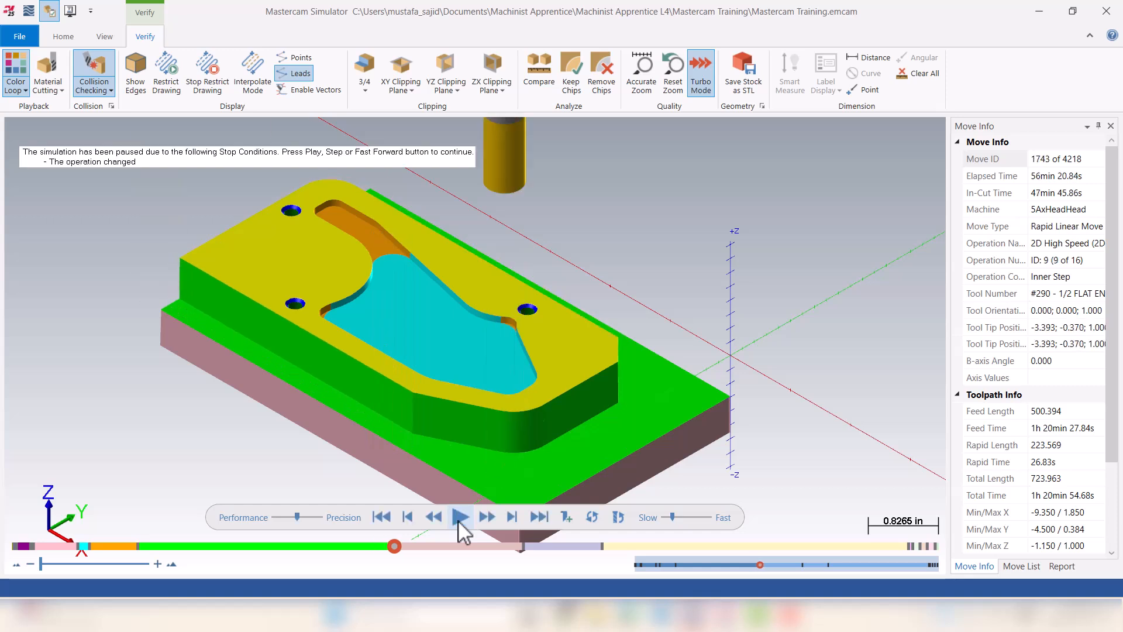
{"action": "left_click", "coordinate": [458, 519]}
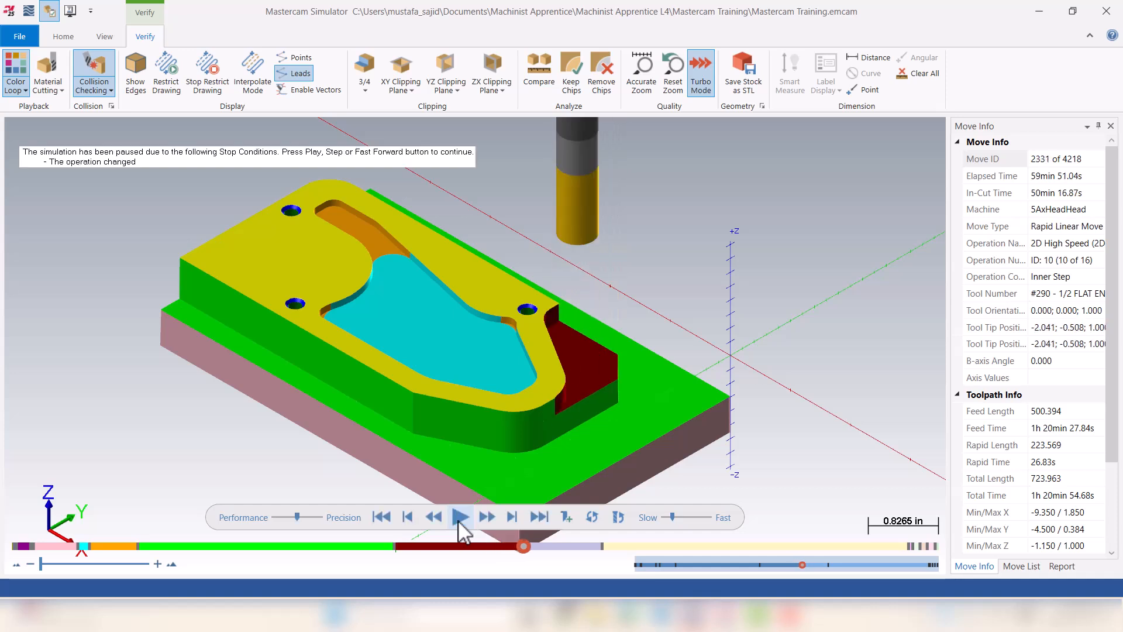
{"action": "left_click", "coordinate": [460, 517]}
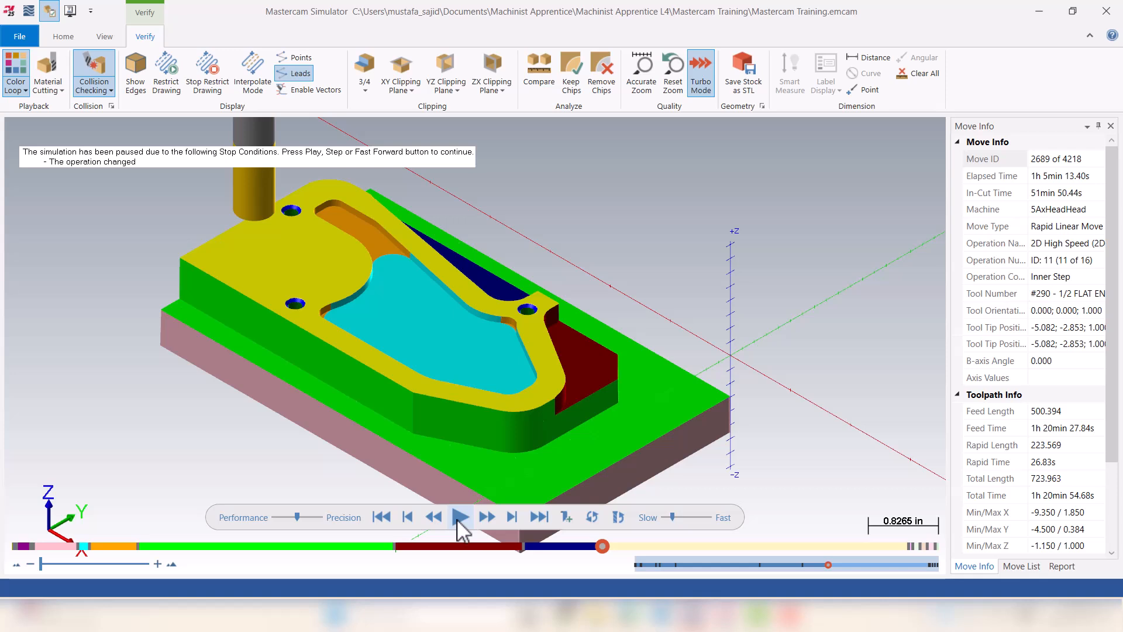
{"action": "left_click", "coordinate": [459, 518]}
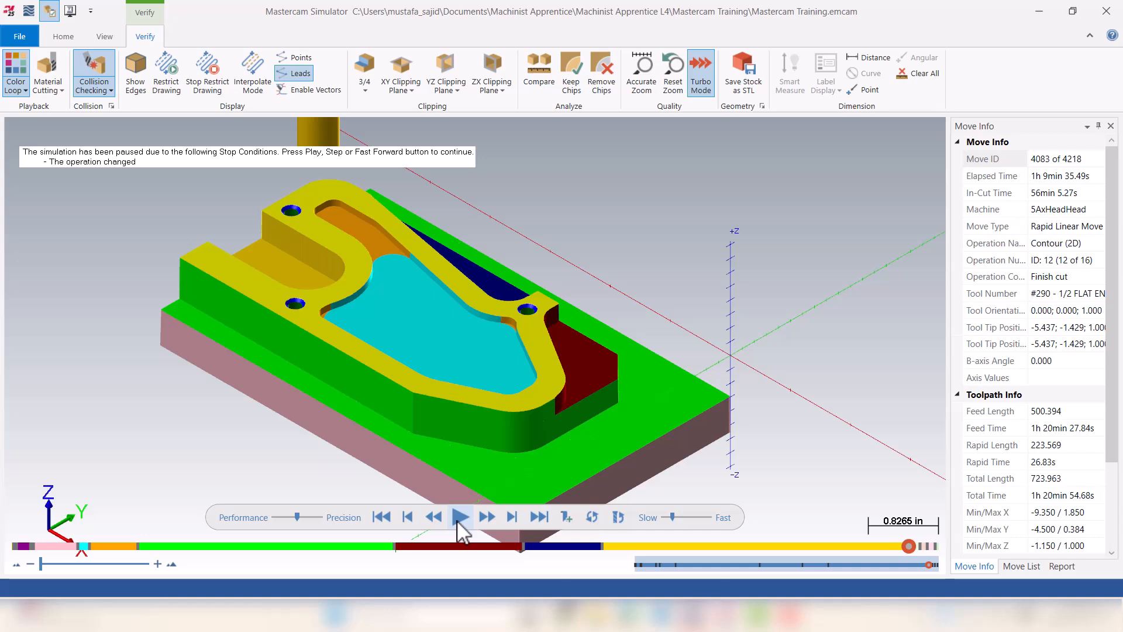
Simulate the outer finish cut, the finish pocket contour and the first 2D chamfer operation, 12 through 14.
{"action": "left_click", "coordinate": [459, 519]}
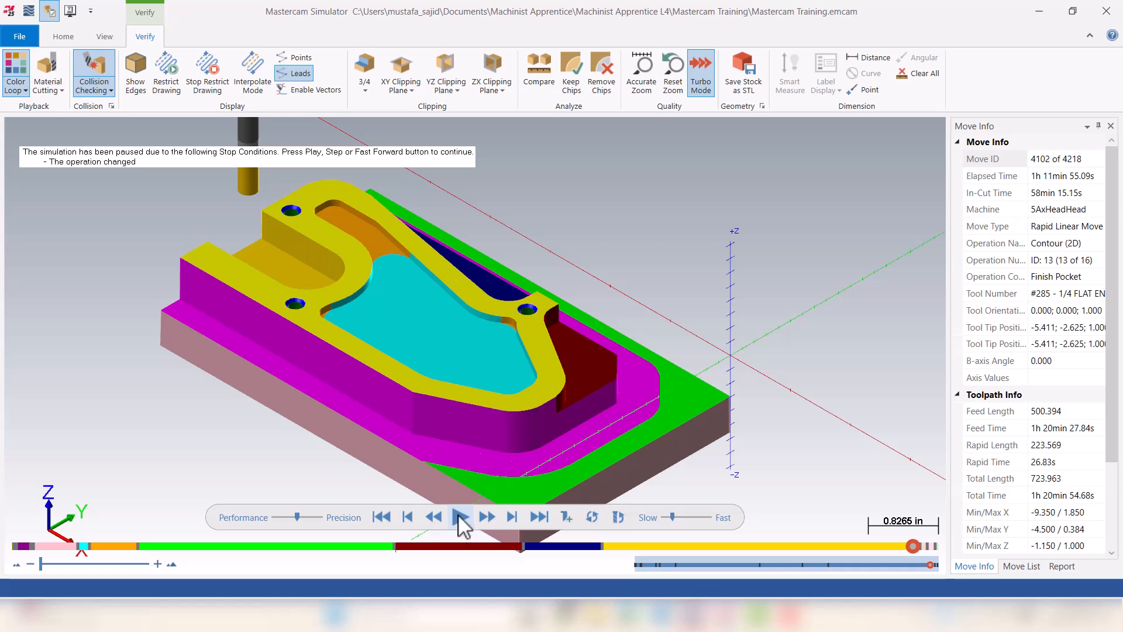
{"action": "left_click", "coordinate": [459, 517]}
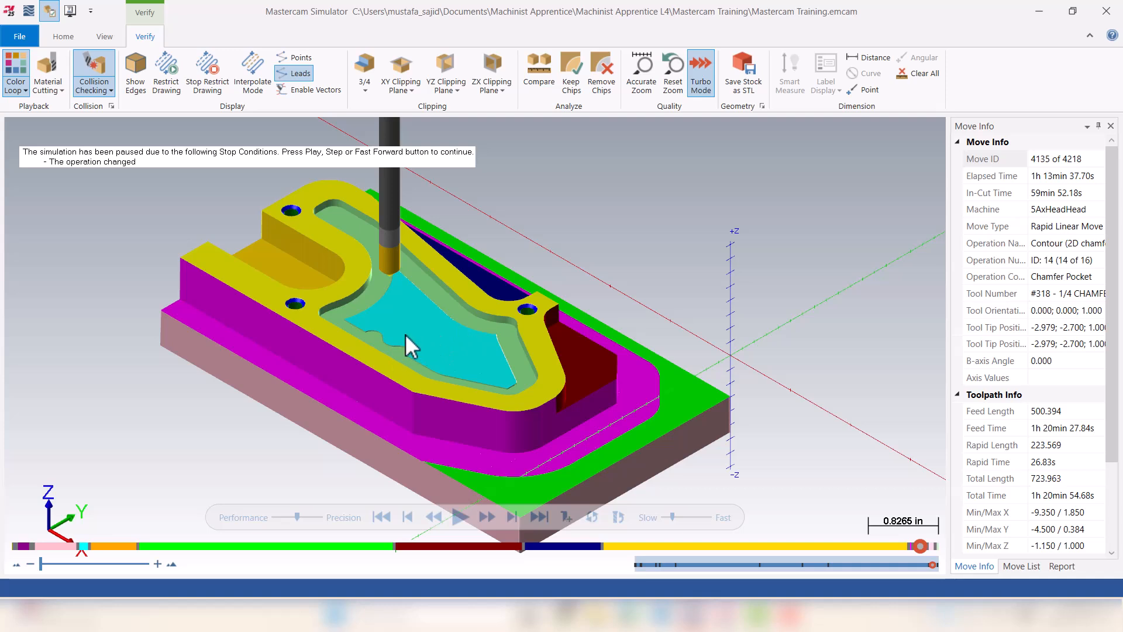
{"action": "left_click", "coordinate": [459, 517]}
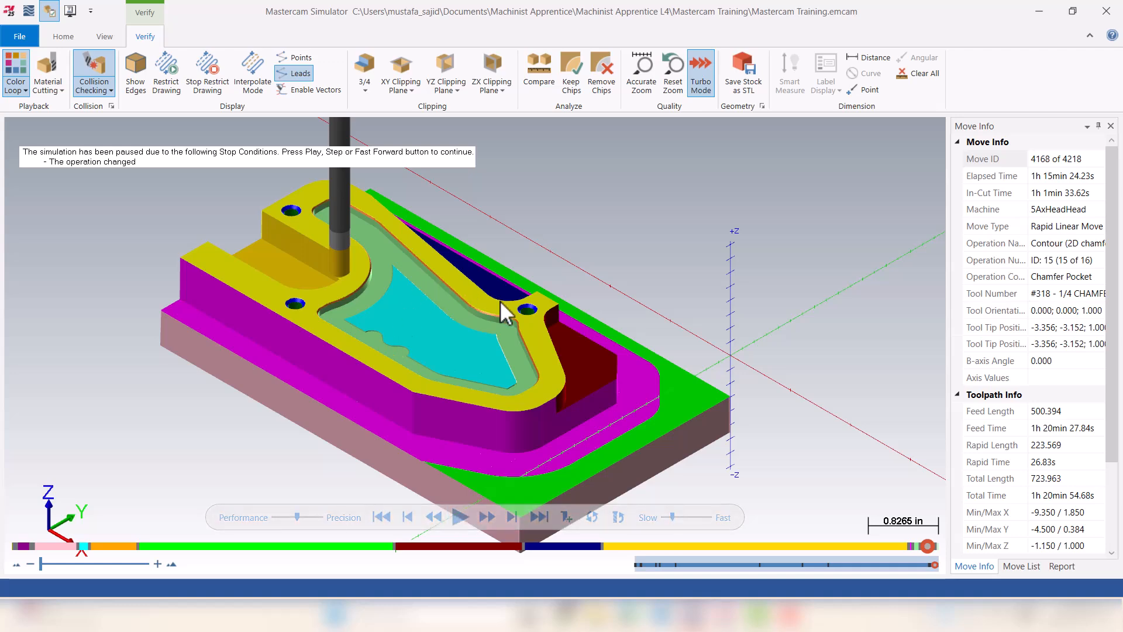
Inspect the chamfered pocket edge up close and simulate the remaining 2D chamfer operations, 15 and 16.
{"action": "scroll", "coordinate": [503, 319], "scroll_direction": "up", "scroll_amount": 5}
{"action": "scroll", "coordinate": [504, 317], "scroll_direction": "down", "scroll_amount": 3}
{"action": "scroll", "coordinate": [321, 276], "scroll_direction": "down", "scroll_amount": 4}
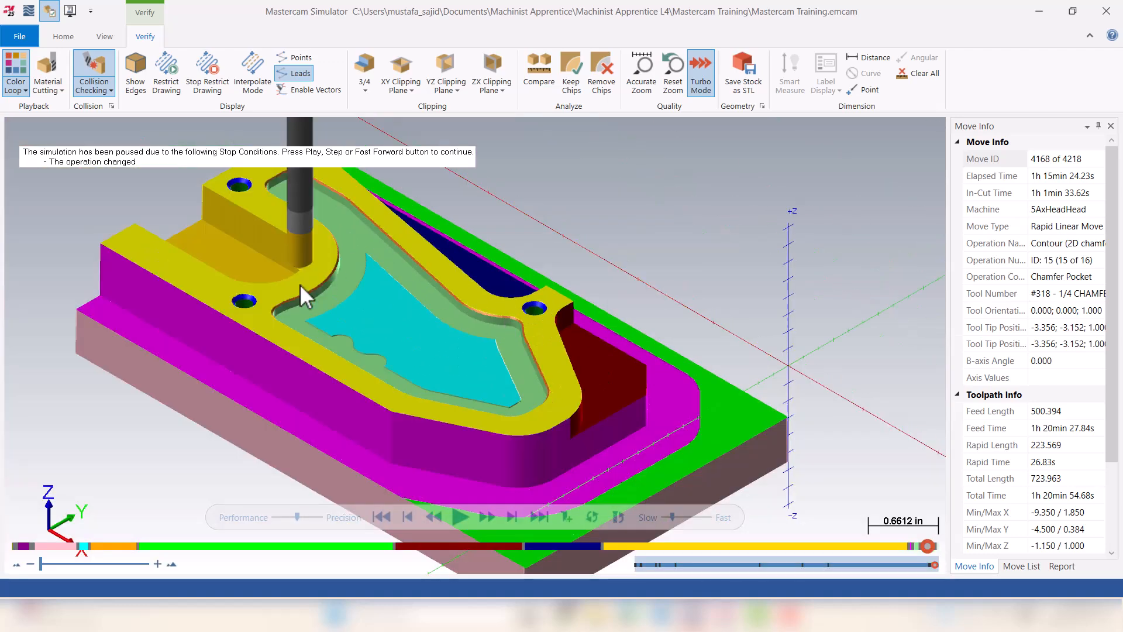
{"action": "scroll", "coordinate": [260, 312], "scroll_direction": "up", "scroll_amount": 2}
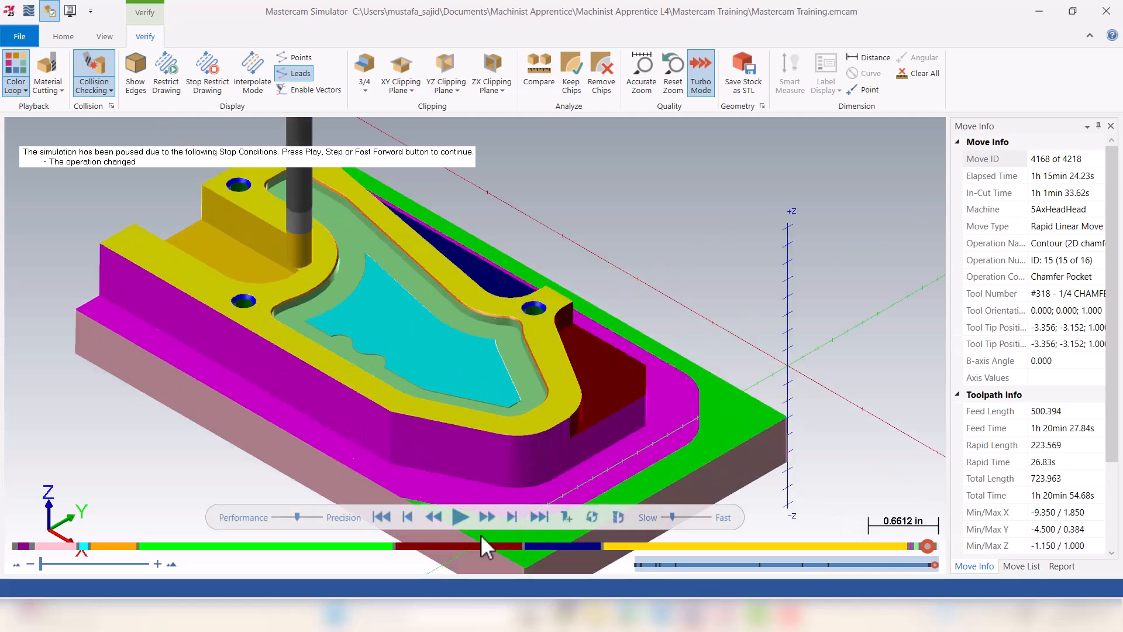
{"action": "left_click", "coordinate": [459, 517]}
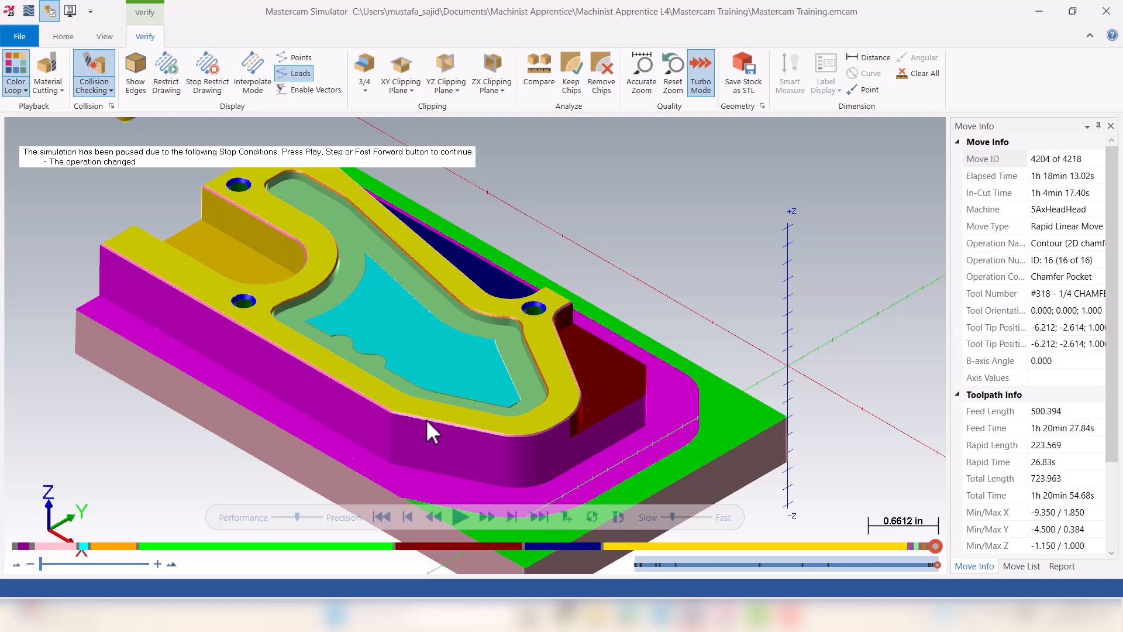
{"action": "left_click", "coordinate": [460, 517]}
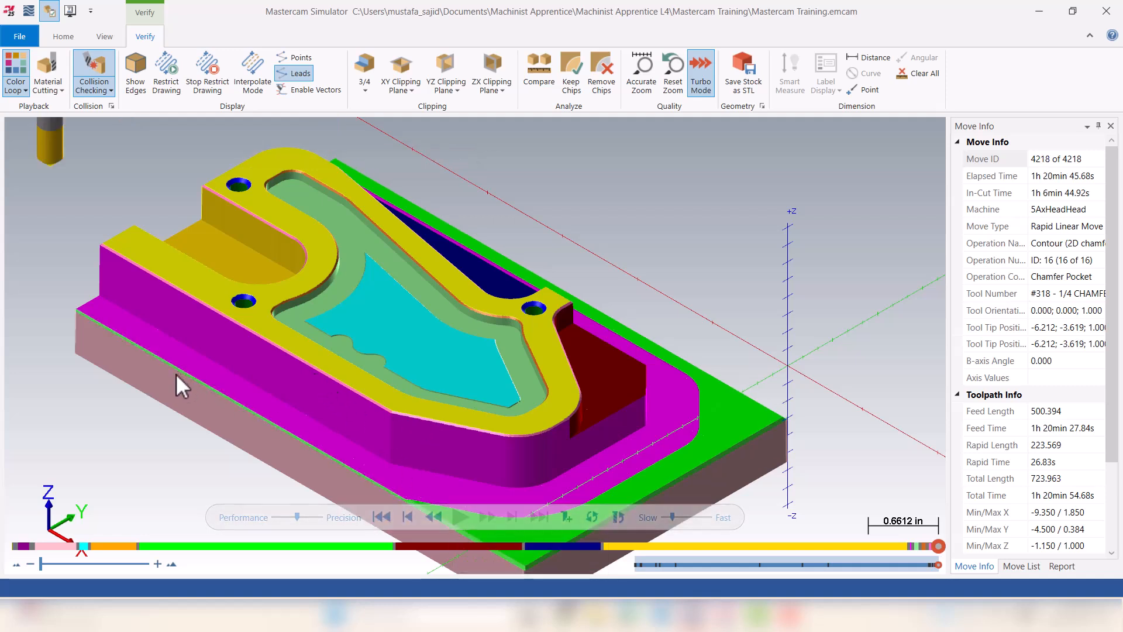
Examine the simulated part's outer ledge and base corner for areas missed by the outer finish cut.
{"action": "scroll", "coordinate": [774, 349], "scroll_direction": "down", "scroll_amount": 3}
{"action": "scroll", "coordinate": [673, 426], "scroll_direction": "up", "scroll_amount": 5}
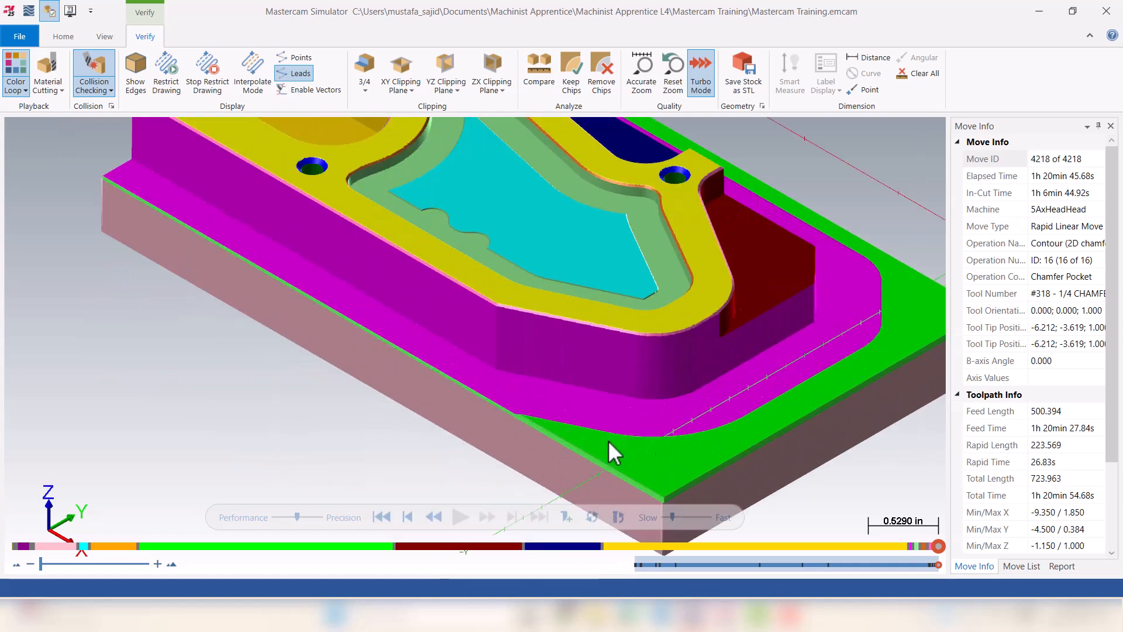
{"action": "scroll", "coordinate": [642, 440], "scroll_direction": "down", "scroll_amount": 1}
{"action": "scroll", "coordinate": [642, 440], "scroll_direction": "up", "scroll_amount": 2}
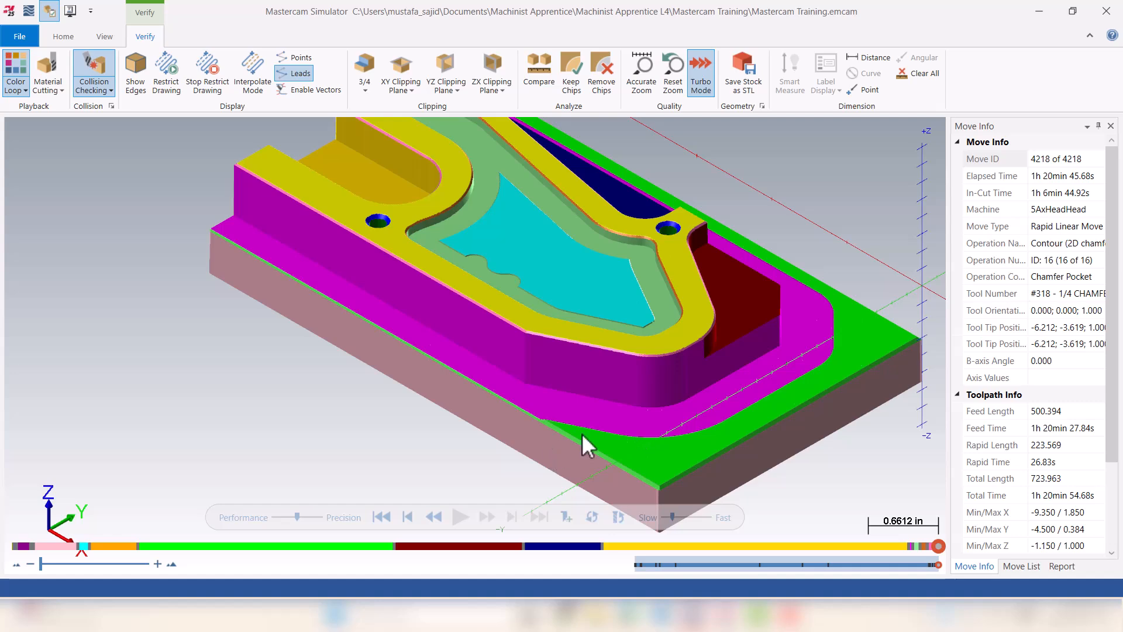
{"action": "scroll", "coordinate": [581, 432], "scroll_direction": "up", "scroll_amount": 2}
{"action": "scroll", "coordinate": [673, 438], "scroll_direction": "down", "scroll_amount": 2}
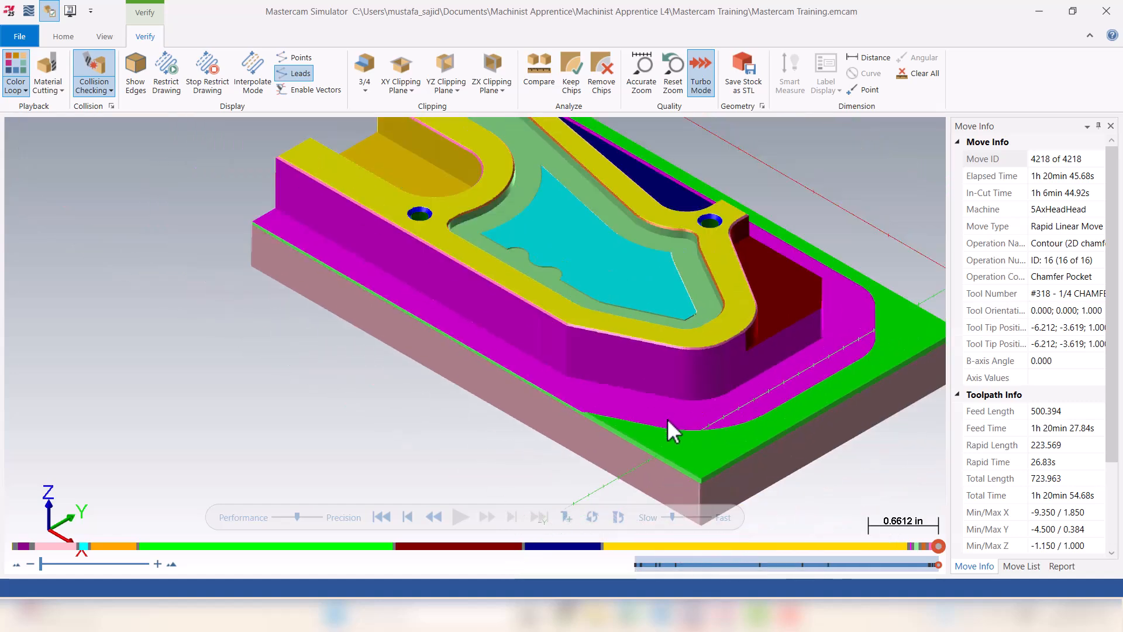
{"action": "middle_click_drag", "start_coordinate": [700, 446], "coordinate": [672, 393]}
{"action": "mouse_move", "coordinate": [672, 444]}
{"action": "middle_mouse_down"}
{"action": "mouse_move", "coordinate": [654, 431]}
{"action": "mouse_move", "coordinate": [674, 444]}
{"action": "mouse_move", "coordinate": [664, 431]}
{"action": "mouse_move", "coordinate": [661, 440]}
{"action": "middle_mouse_up"}
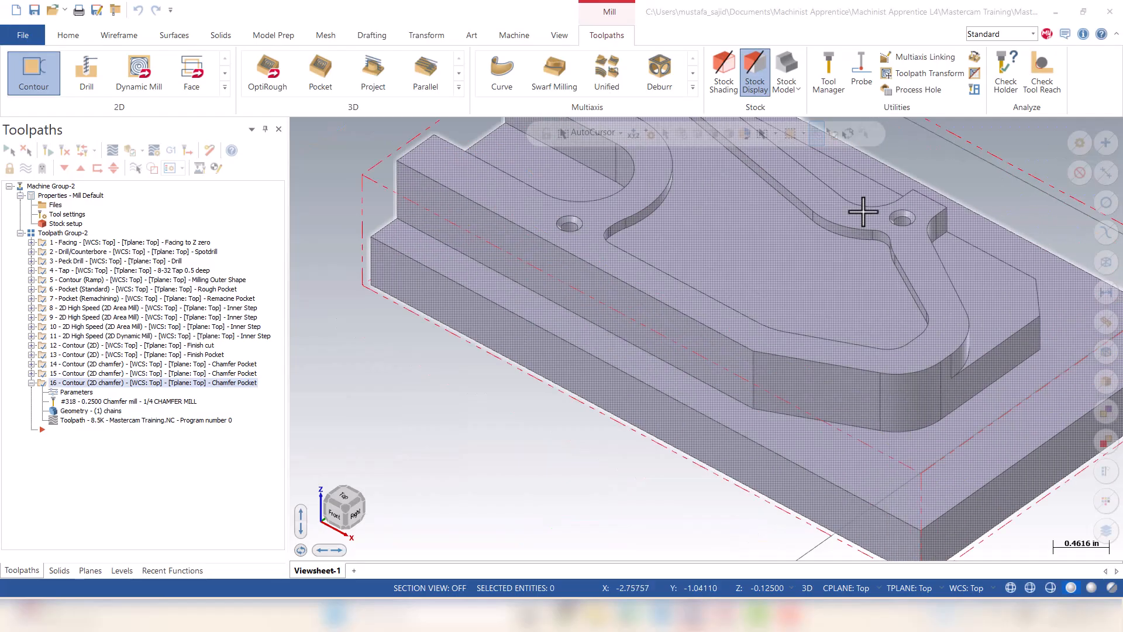
Edit the stock to leave on floors in the cut parameters of operation 6, Rough Pocket, and accept the change.
{"action": "scroll", "coordinate": [939, 136], "scroll_direction": "up", "scroll_amount": 3}
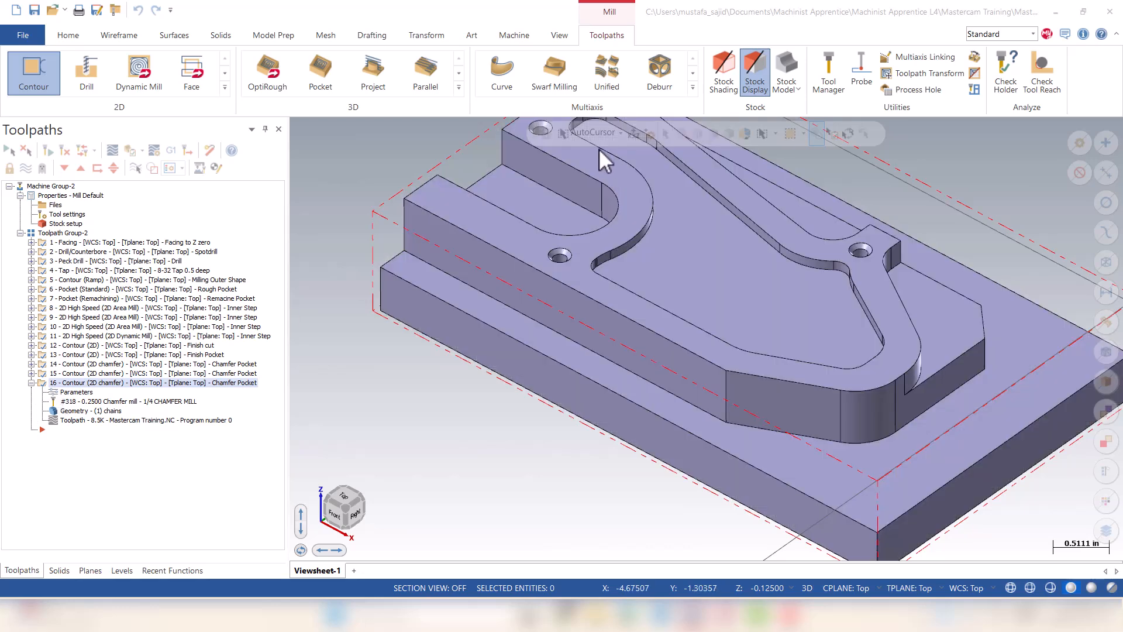
{"action": "left_click", "coordinate": [31, 289]}
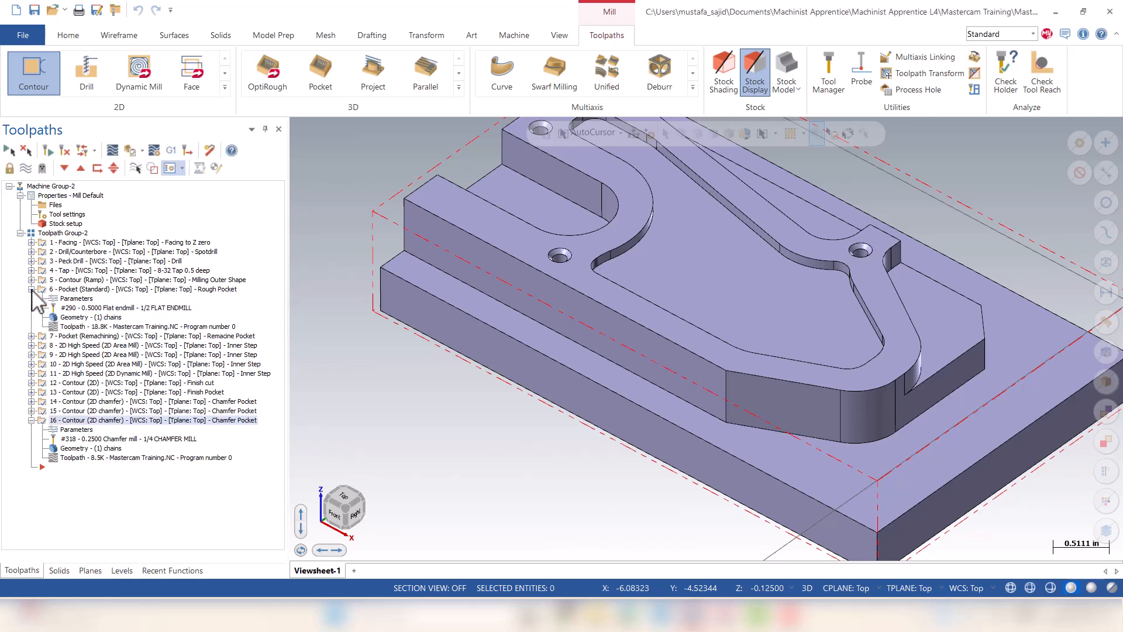
{"action": "left_click", "coordinate": [64, 300]}
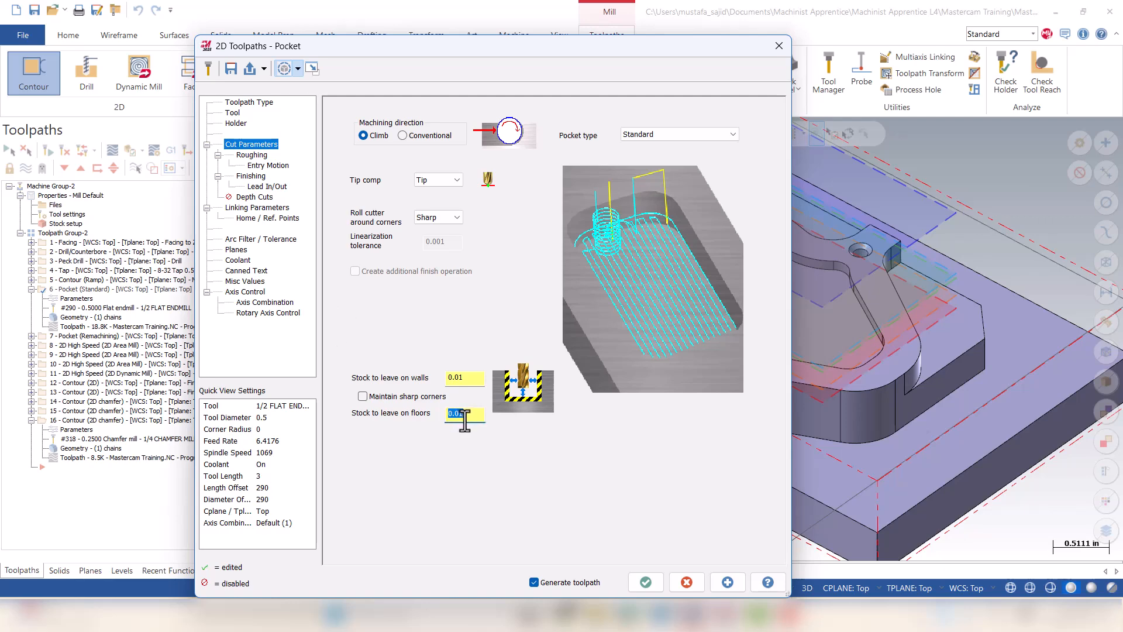
{"action": "left_click", "coordinate": [646, 582]}
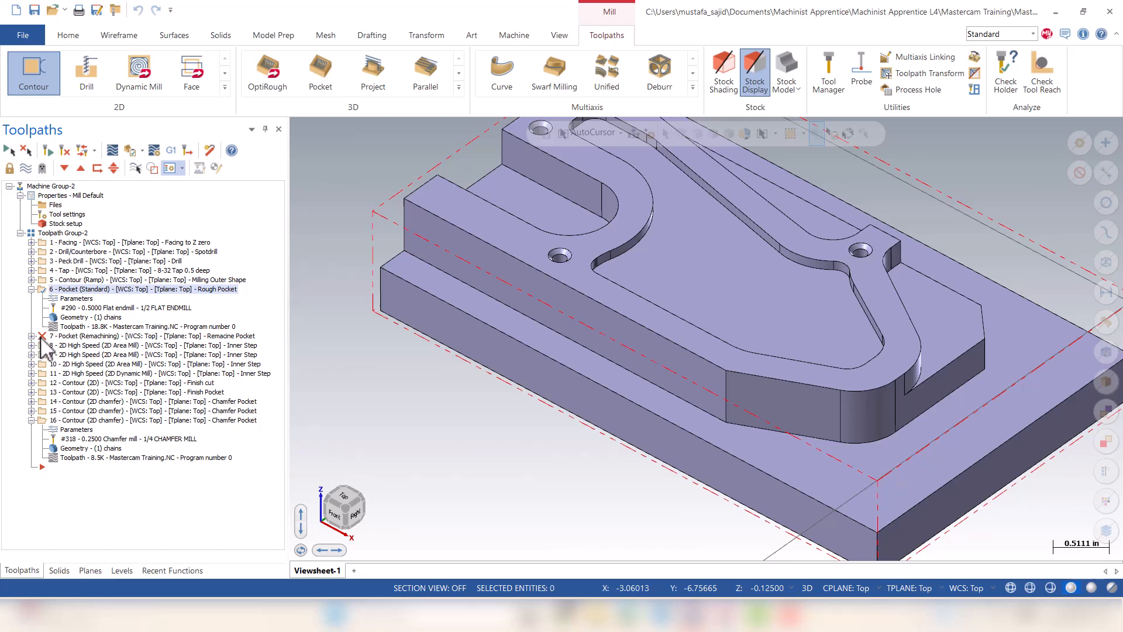
Regenerate operation 7, the pocket remachining toolpath, continuing through its machinable-area and remaining-stock previews.
{"action": "left_click", "coordinate": [67, 337]}
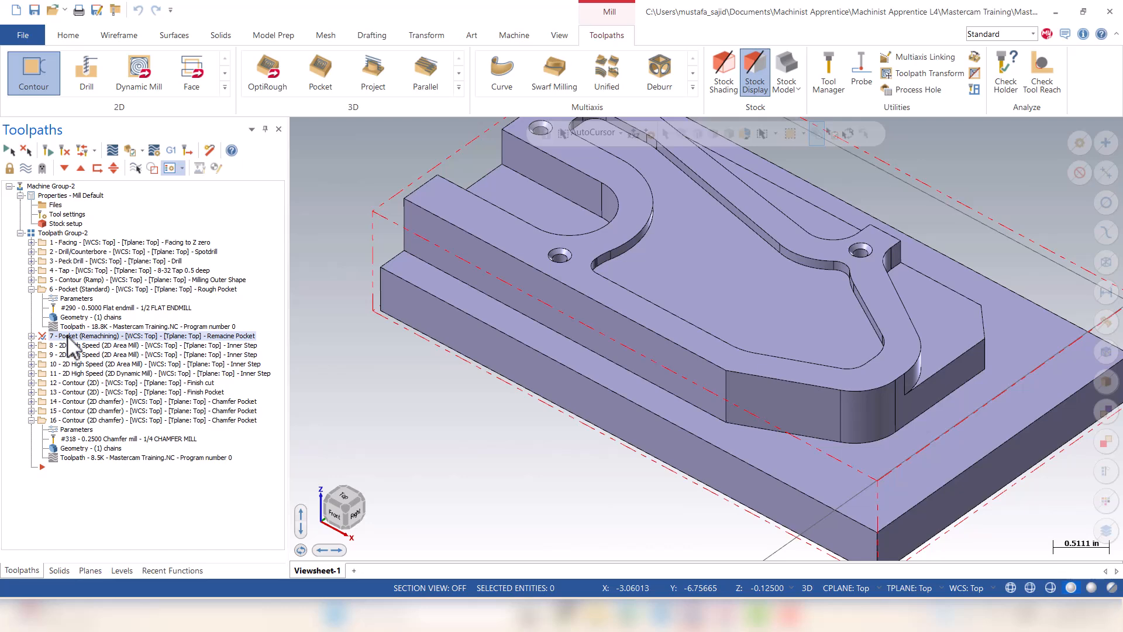
{"action": "left_click", "coordinate": [48, 151]}
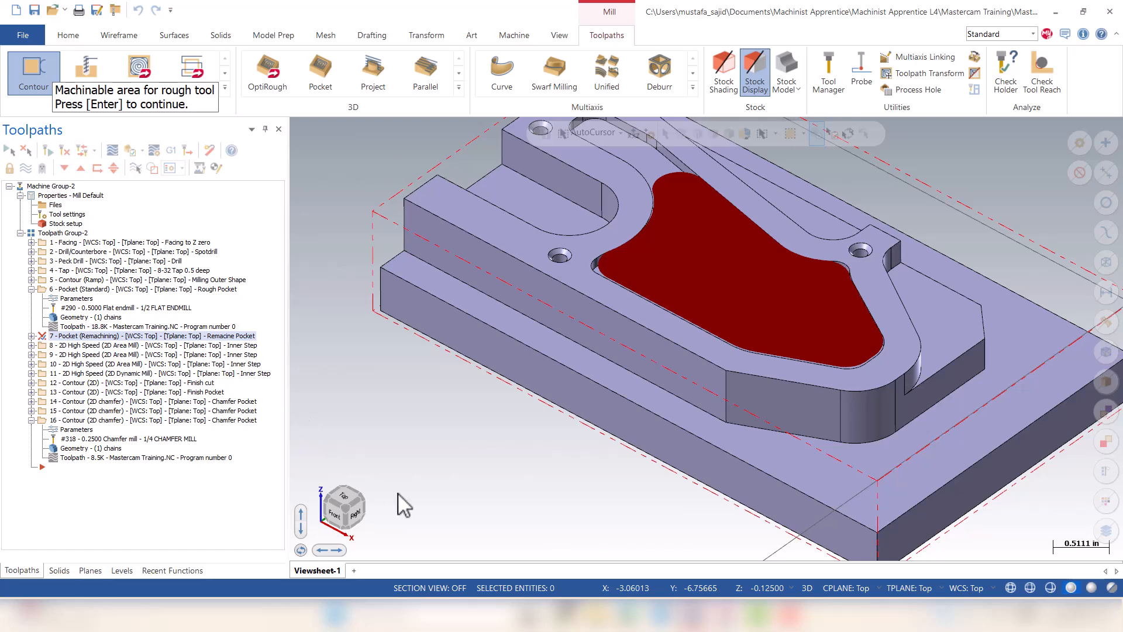
{"action": "key", "text": "Return"}
{"action": "key", "text": "Return"}
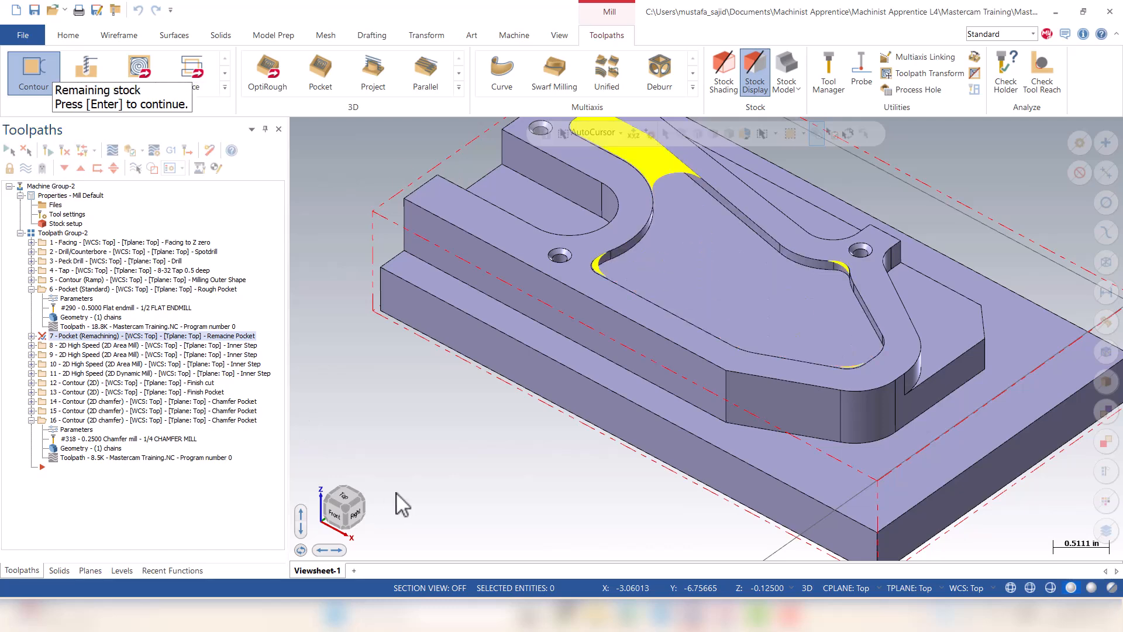
{"action": "key", "text": "Return"}
{"action": "key", "text": "Return"}
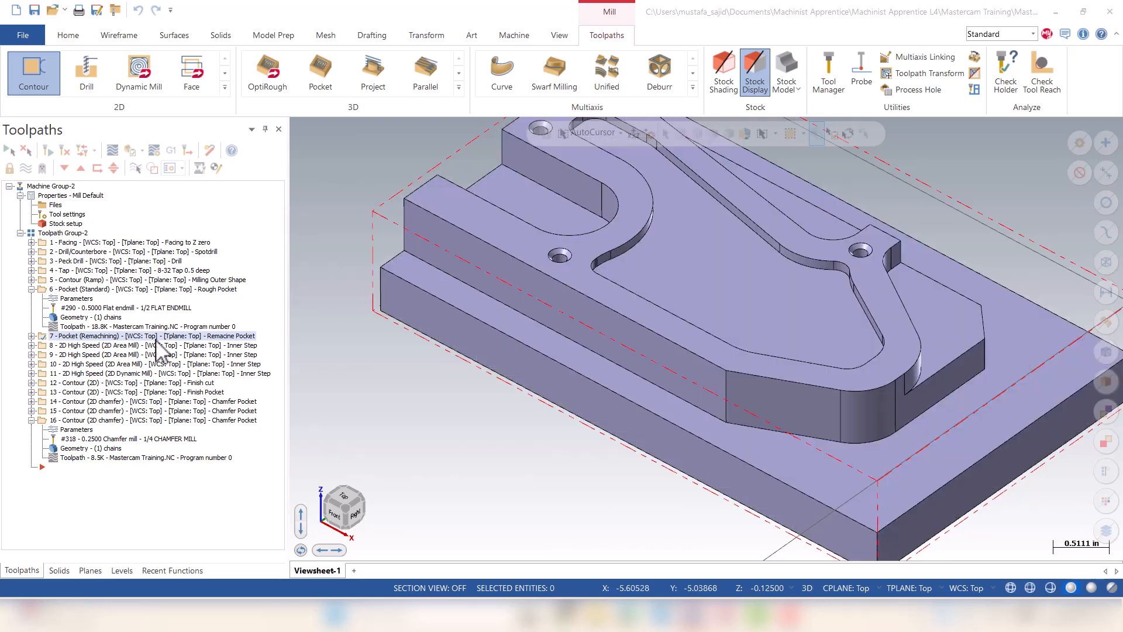
{"action": "left_click", "coordinate": [31, 289]}
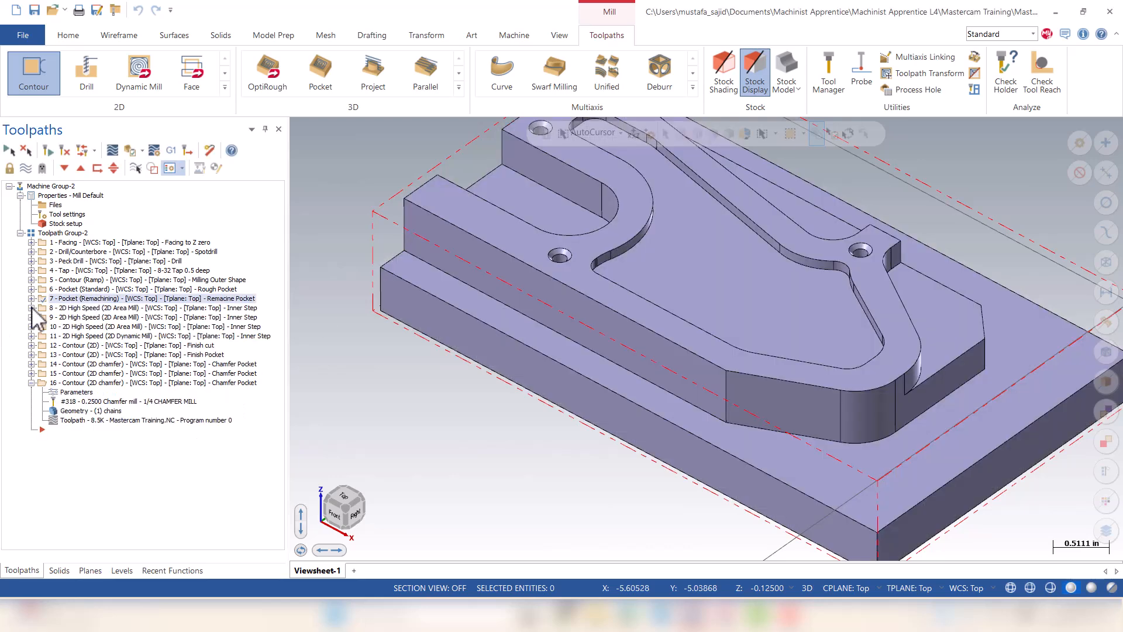
Check the linking parameters of operation 8, the first 2D Area Mill, and edit its stock to leave on floors.
{"action": "left_click", "coordinate": [31, 308]}
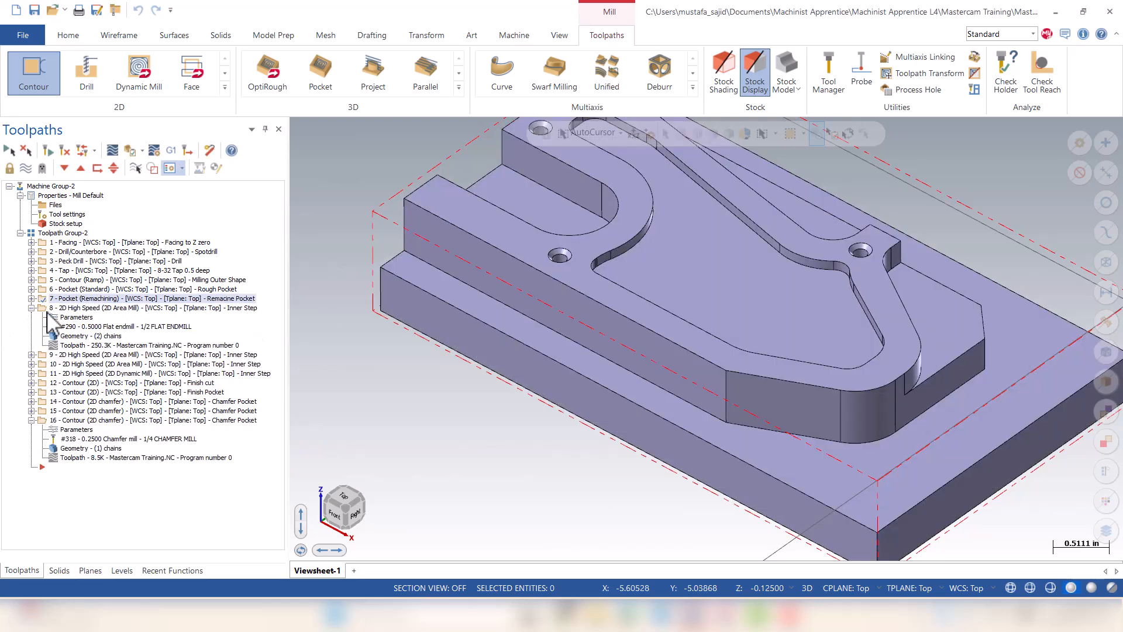
{"action": "left_click", "coordinate": [45, 310]}
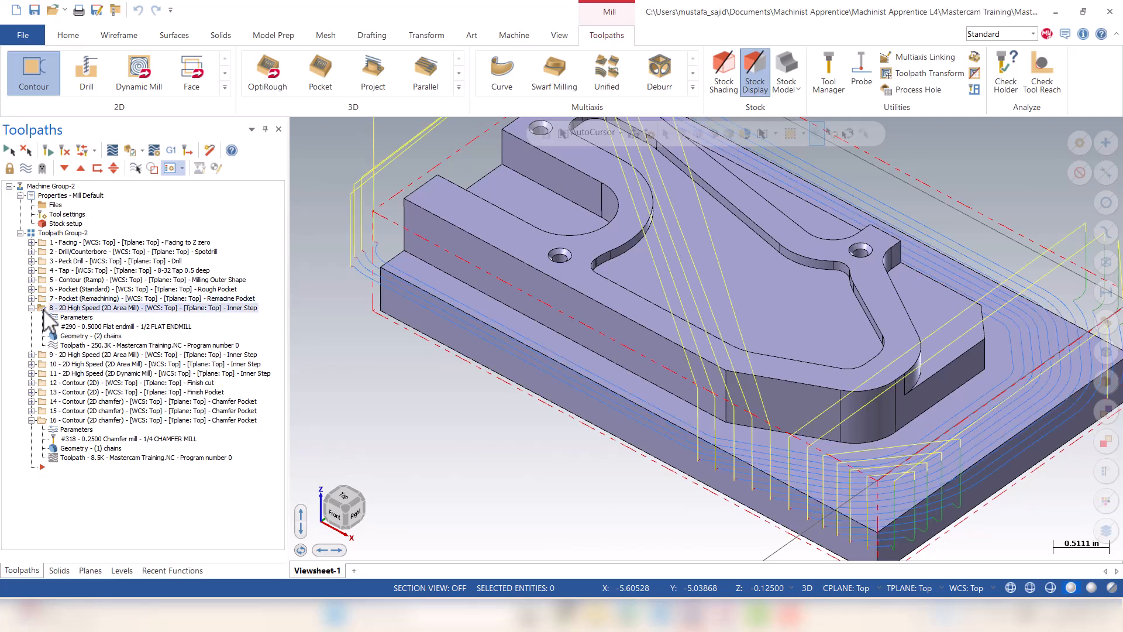
{"action": "left_click", "coordinate": [56, 317]}
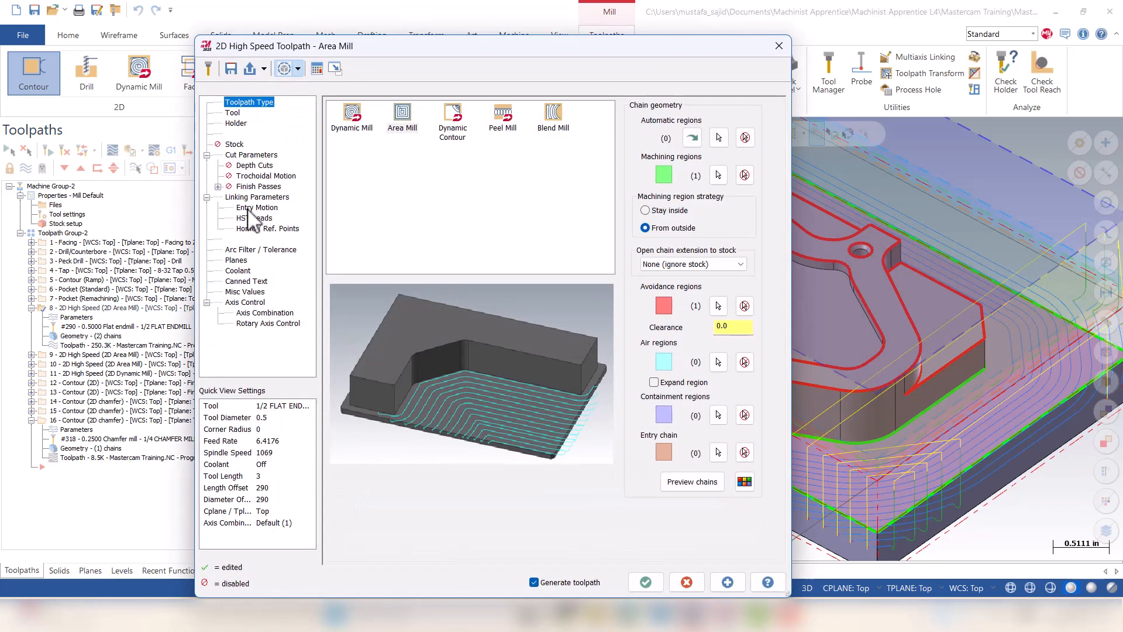
{"action": "left_click", "coordinate": [256, 197]}
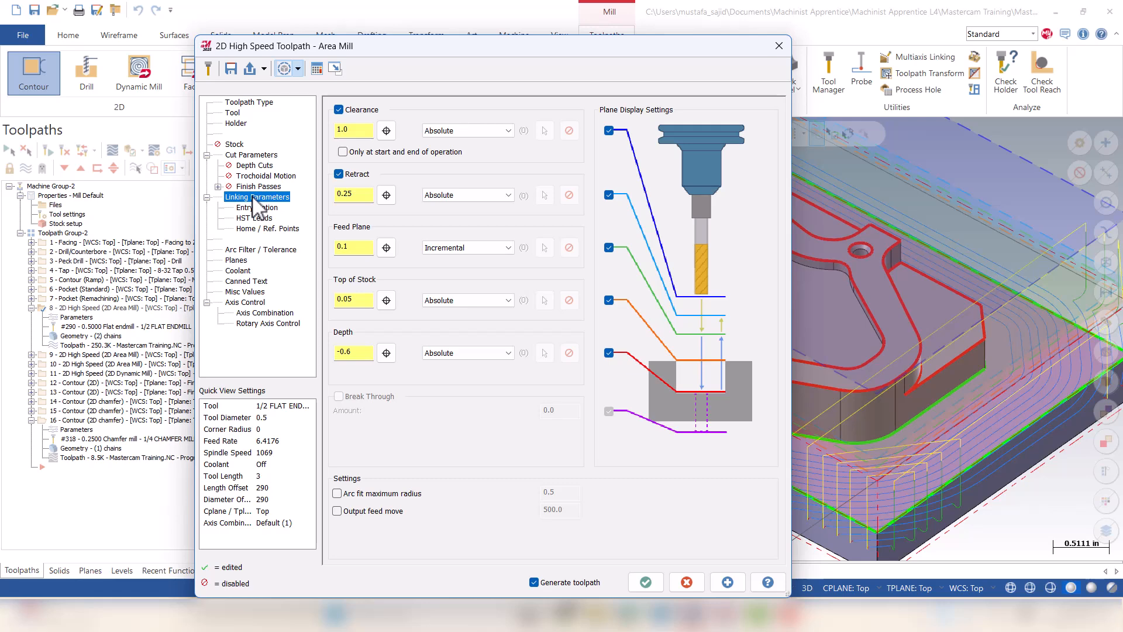
{"action": "left_click", "coordinate": [252, 155]}
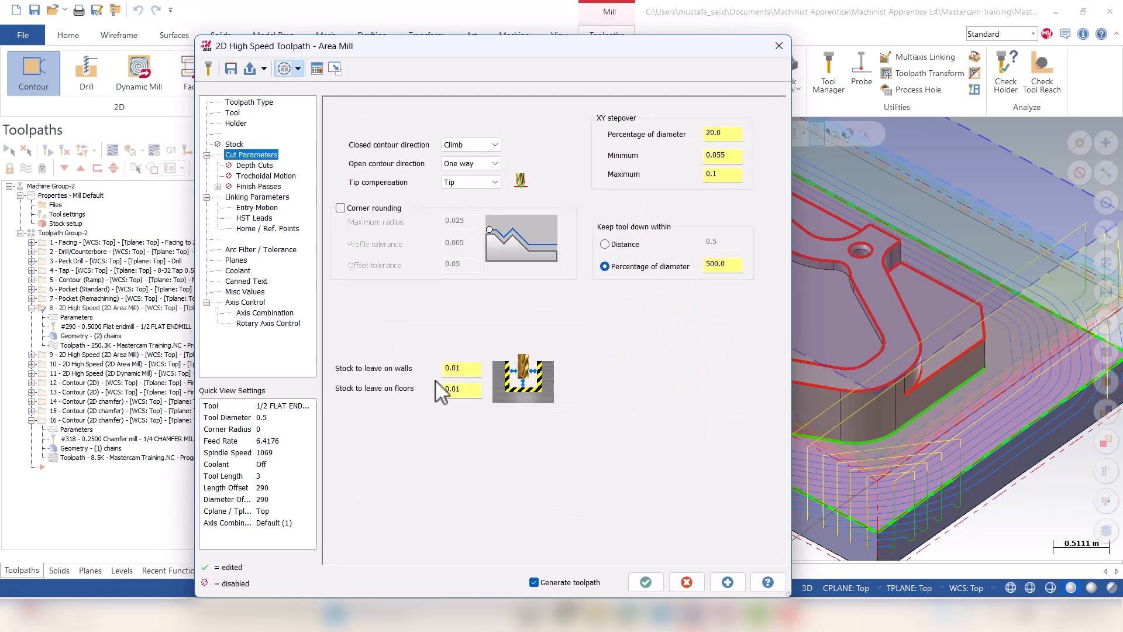
{"action": "double_click", "coordinate": [459, 389]}
{"action": "left_click", "coordinate": [645, 582]}
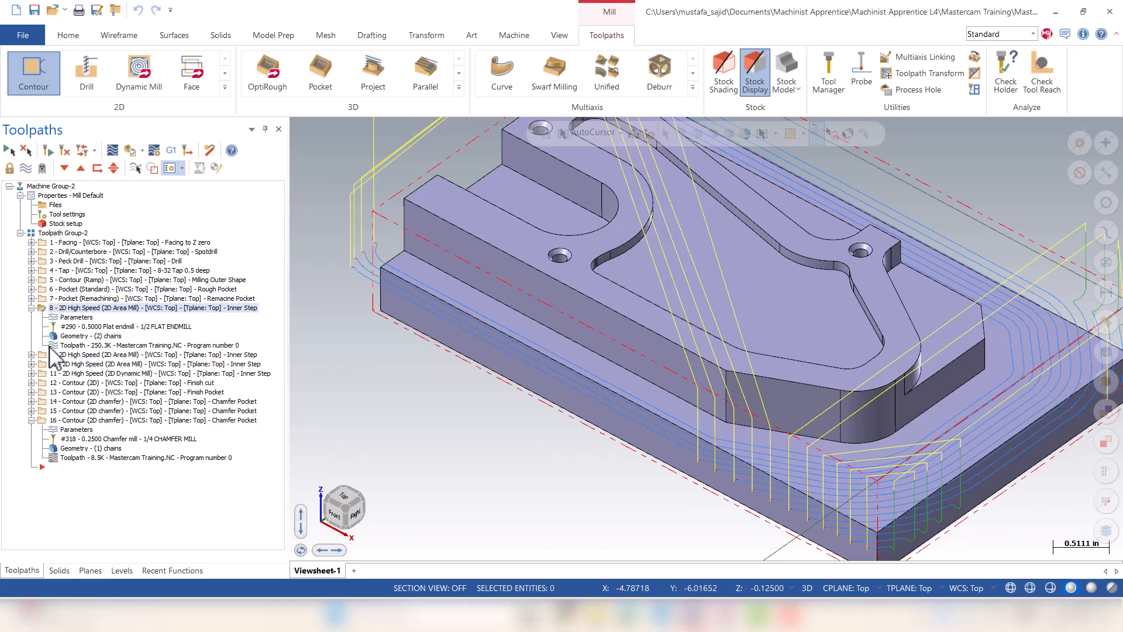
{"action": "left_click", "coordinate": [31, 307]}
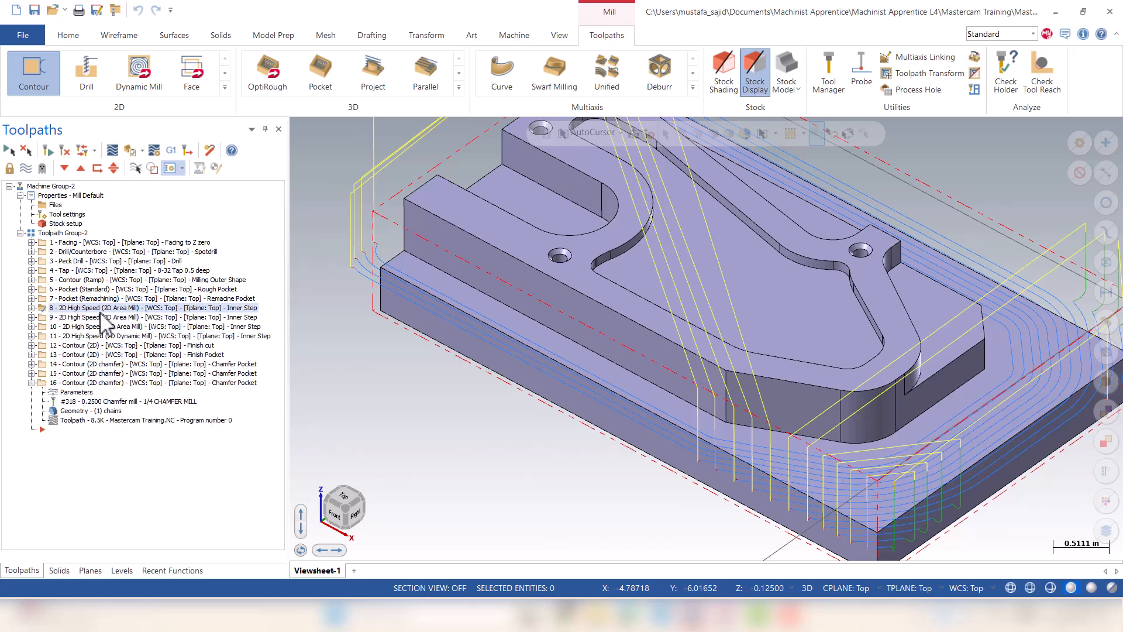
Review the cut and linking parameters of operation 9, 2D Area Mill, and change its comment to Step1.
{"action": "left_click", "coordinate": [32, 317]}
{"action": "left_click", "coordinate": [32, 364]}
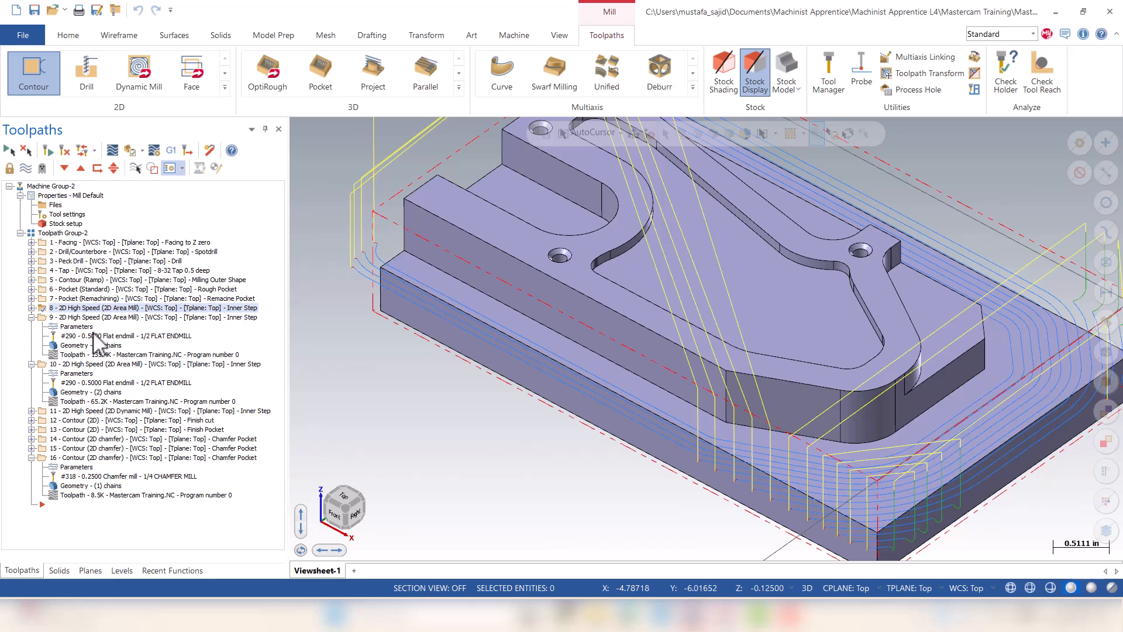
{"action": "left_click", "coordinate": [69, 327]}
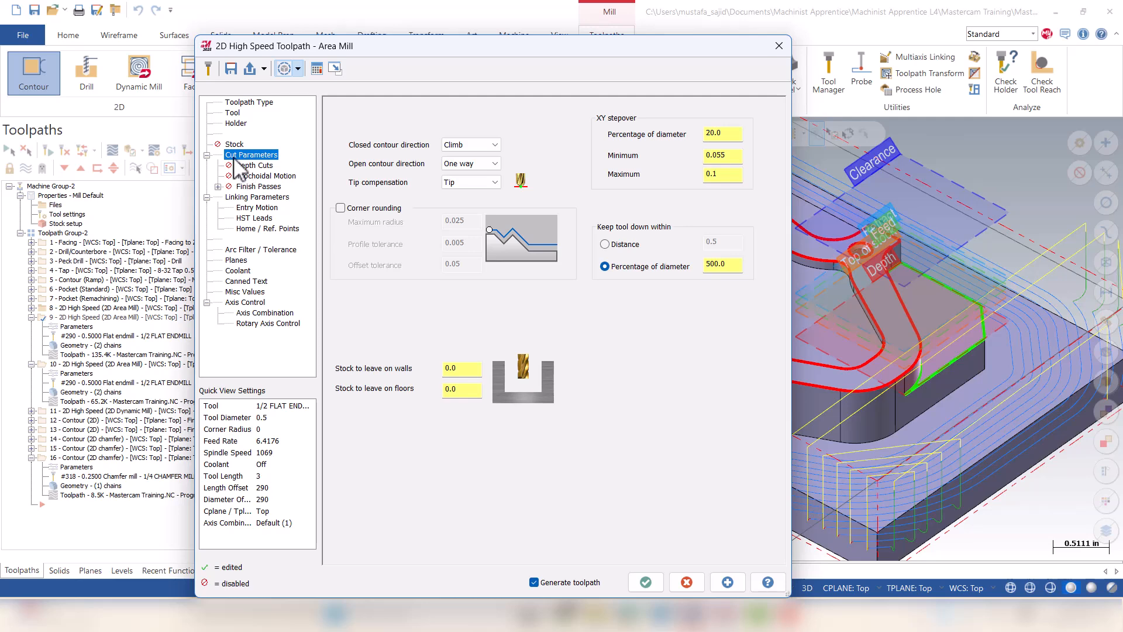
{"action": "left_click", "coordinate": [240, 197]}
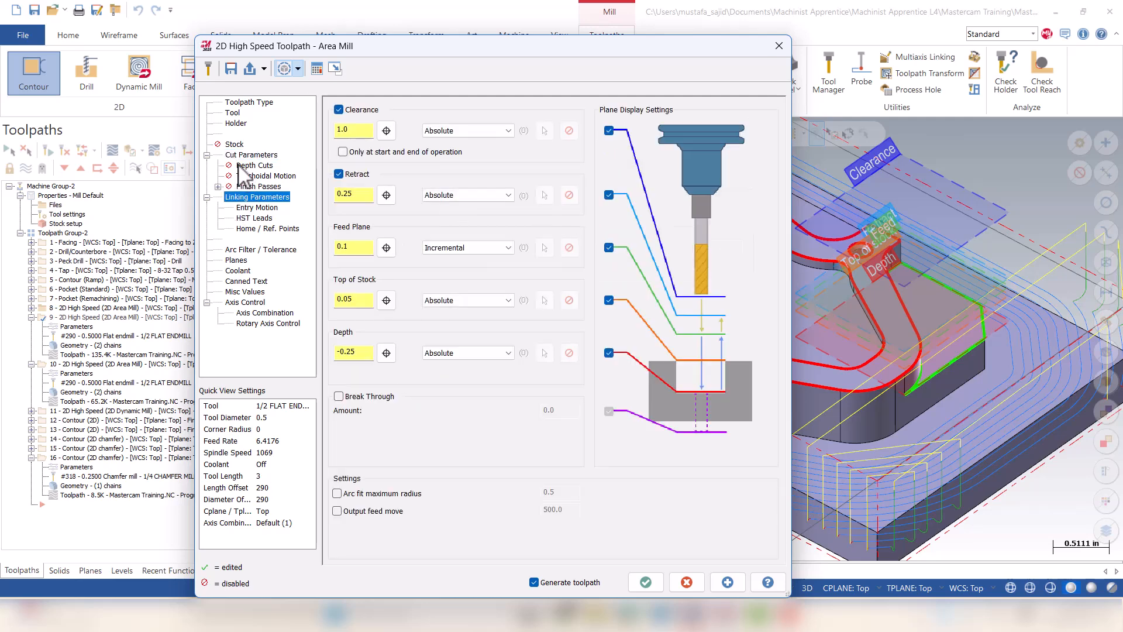
{"action": "left_click", "coordinate": [233, 113]}
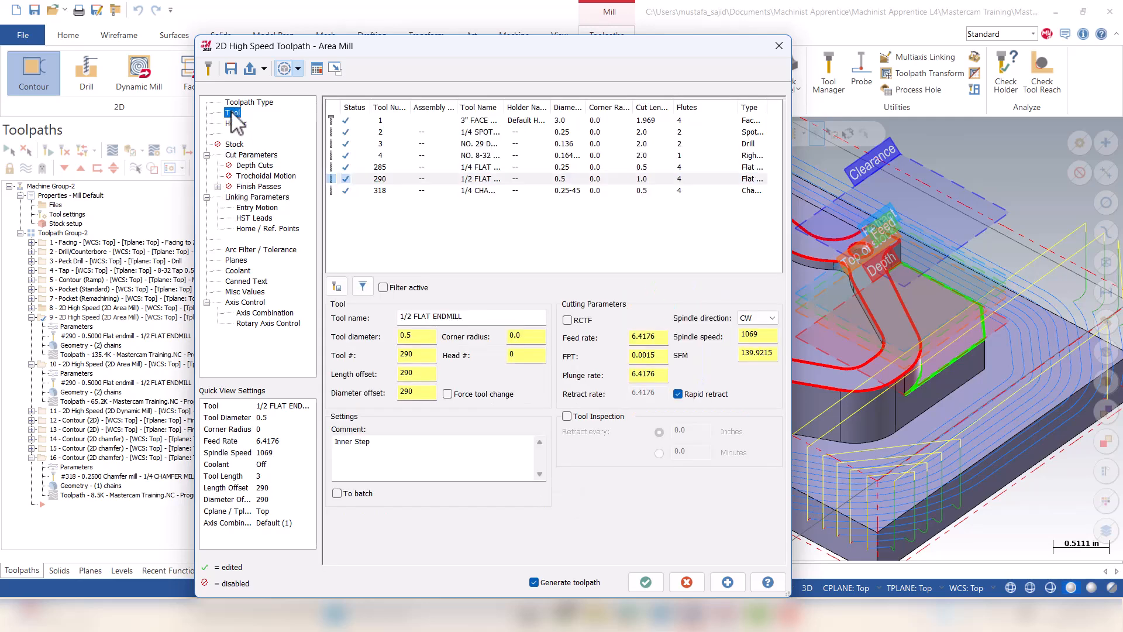
{"action": "left_click", "coordinate": [355, 442]}
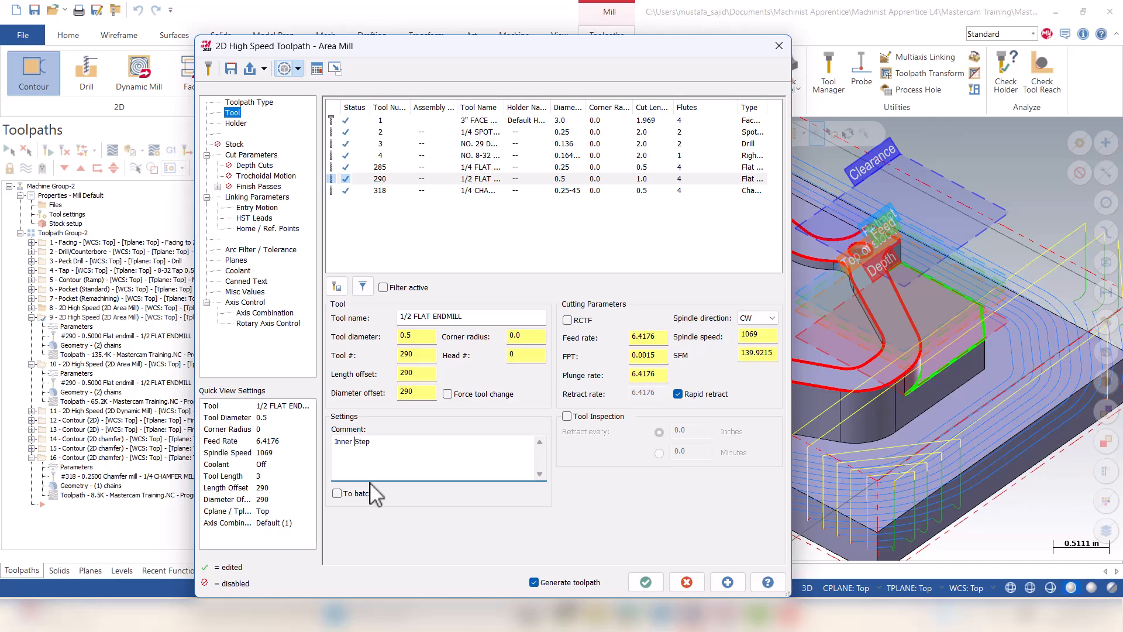
{"action": "key", "text": "BackSpace"}
{"action": "key", "text": "BackSpace"}
{"action": "key", "text": "BackSpace"}
{"action": "type", "text": "1"}
{"action": "left_click", "coordinate": [645, 582]}
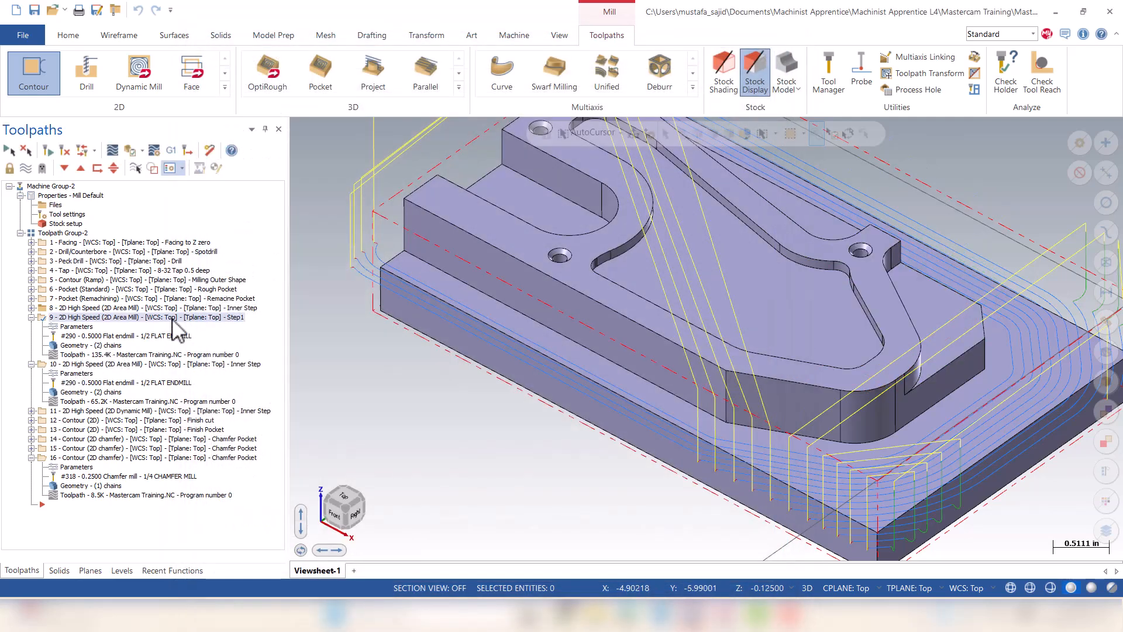
Change the comment of operation 10, 2D Area Mill, to Step2 and collapse operations 9 and 10.
{"action": "left_click", "coordinate": [56, 375]}
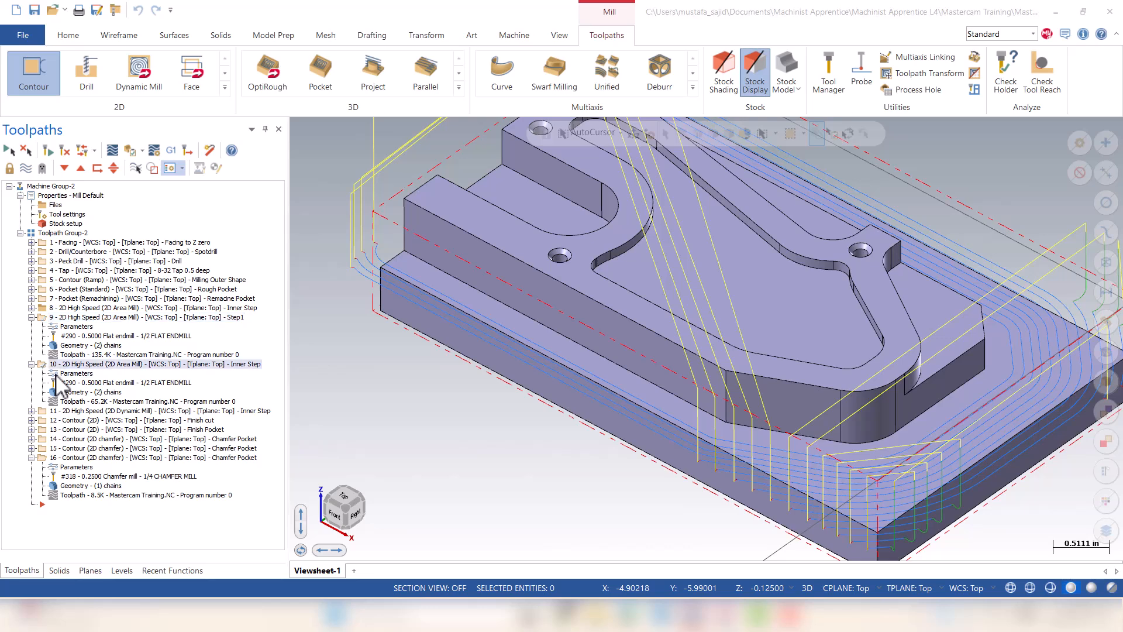
{"action": "left_click", "coordinate": [373, 443]}
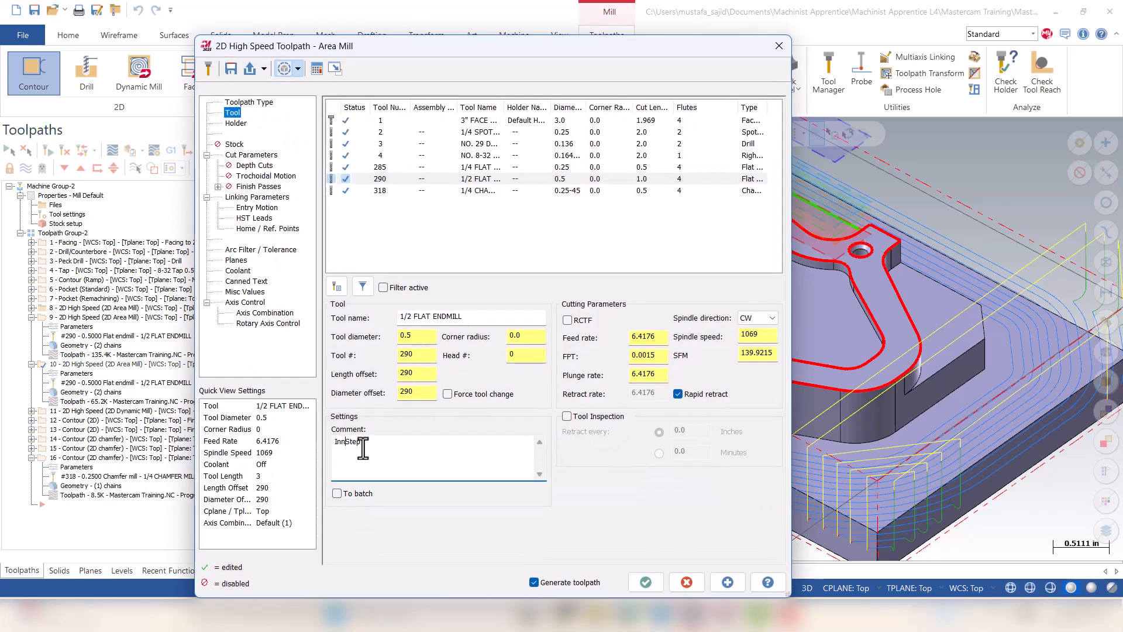
{"action": "left_click", "coordinate": [373, 454]}
{"action": "type", "text": "2"}
{"action": "left_click", "coordinate": [645, 582]}
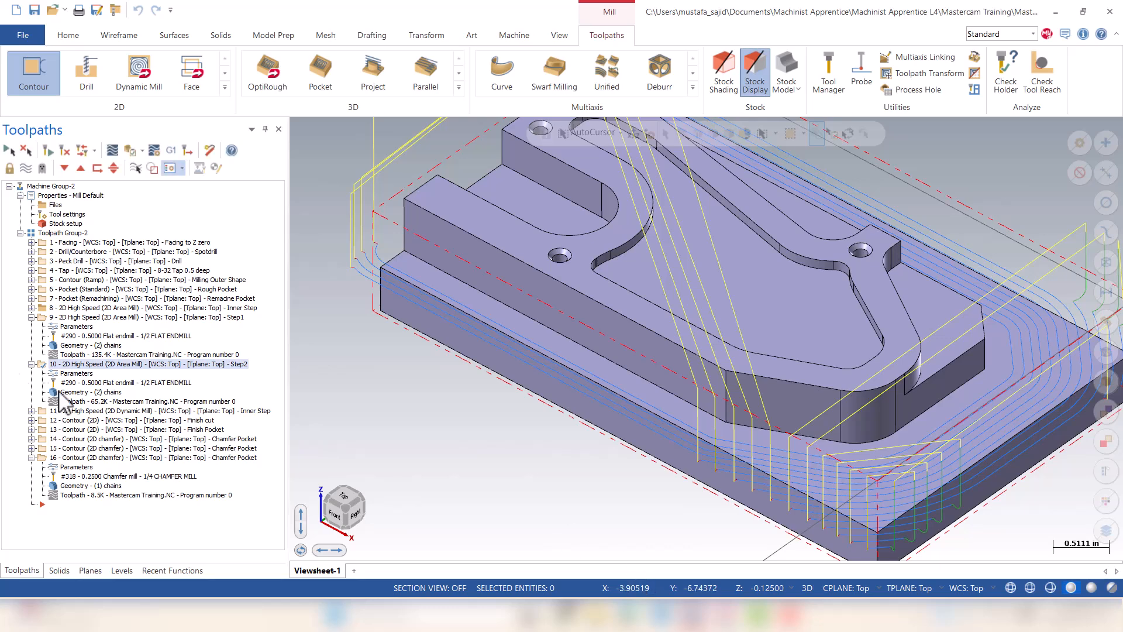
{"action": "left_click", "coordinate": [31, 318]}
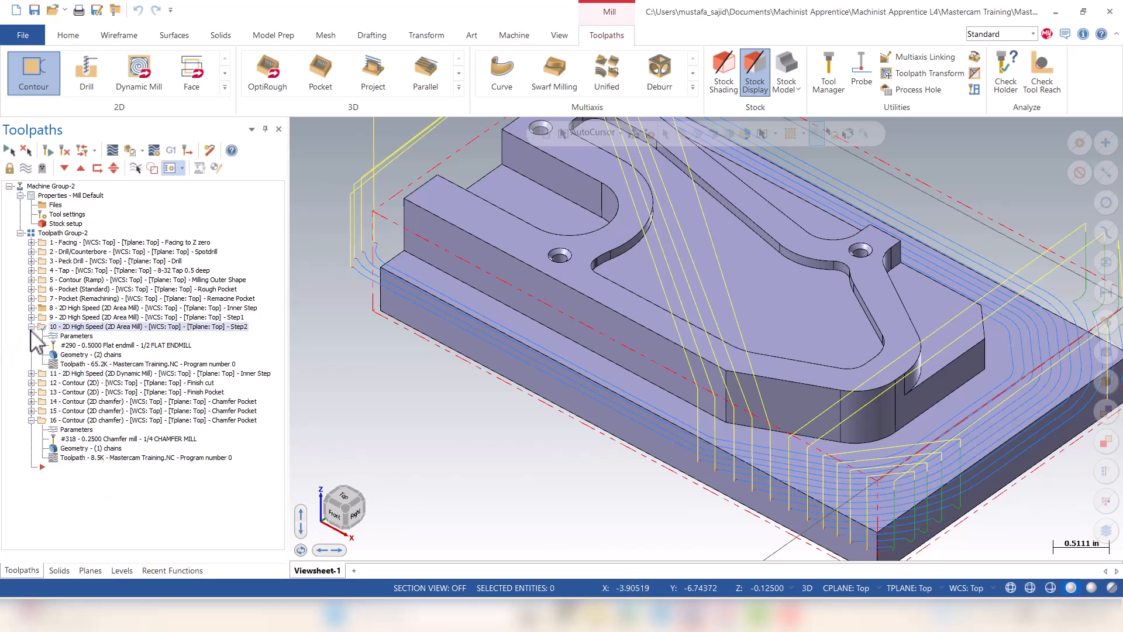
{"action": "left_click", "coordinate": [32, 327]}
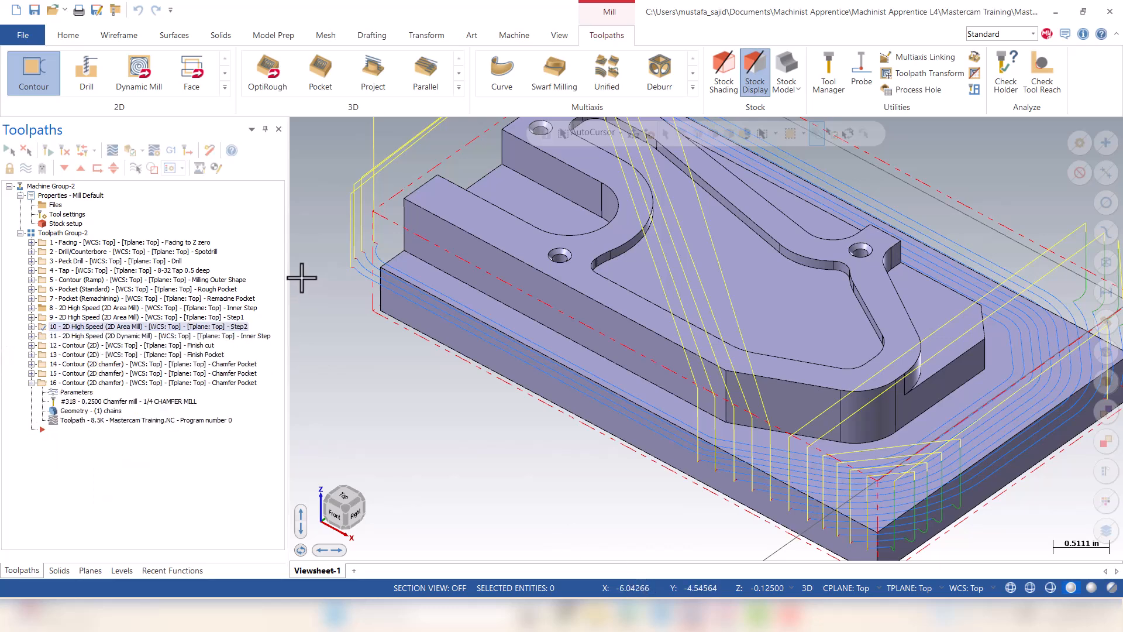
Hide the displayed toolpath of operation 8 so that only the part and stock outline are shown.
{"action": "scroll", "coordinate": [451, 409], "scroll_direction": "down", "scroll_amount": 2}
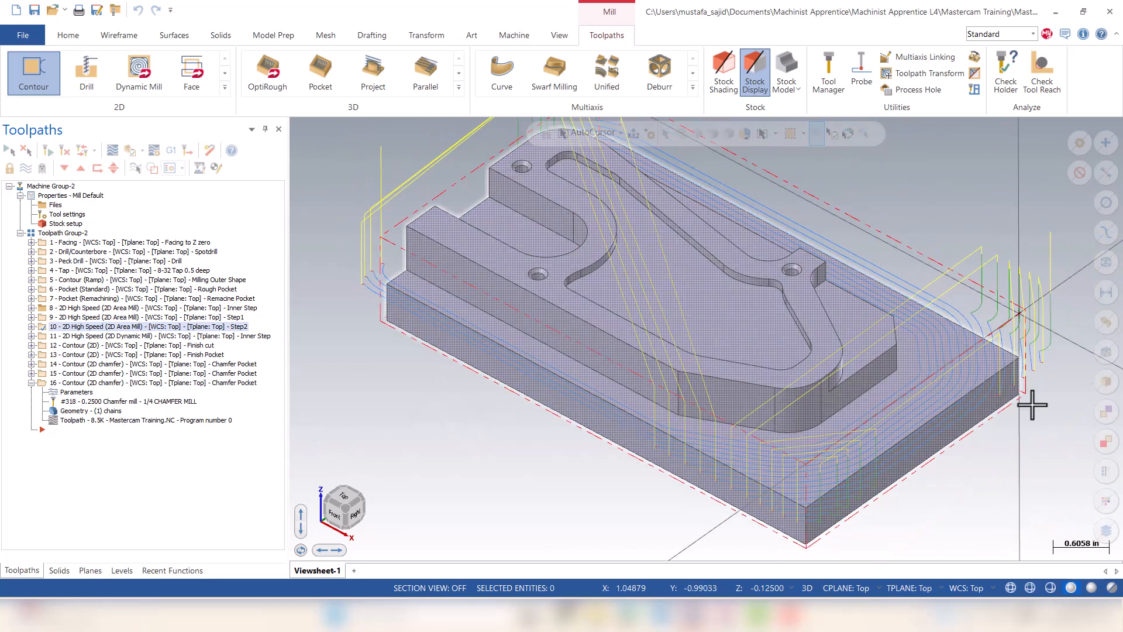
{"action": "scroll", "coordinate": [1048, 426], "scroll_direction": "up", "scroll_amount": 1}
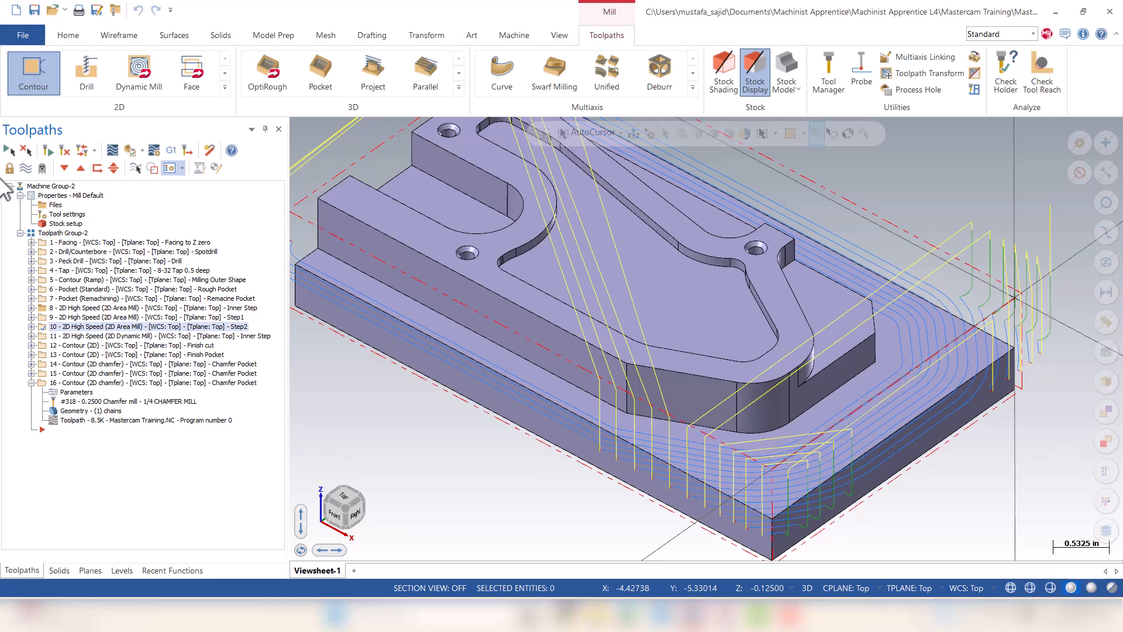
{"action": "key", "text": "t"}
{"action": "key", "text": "t"}
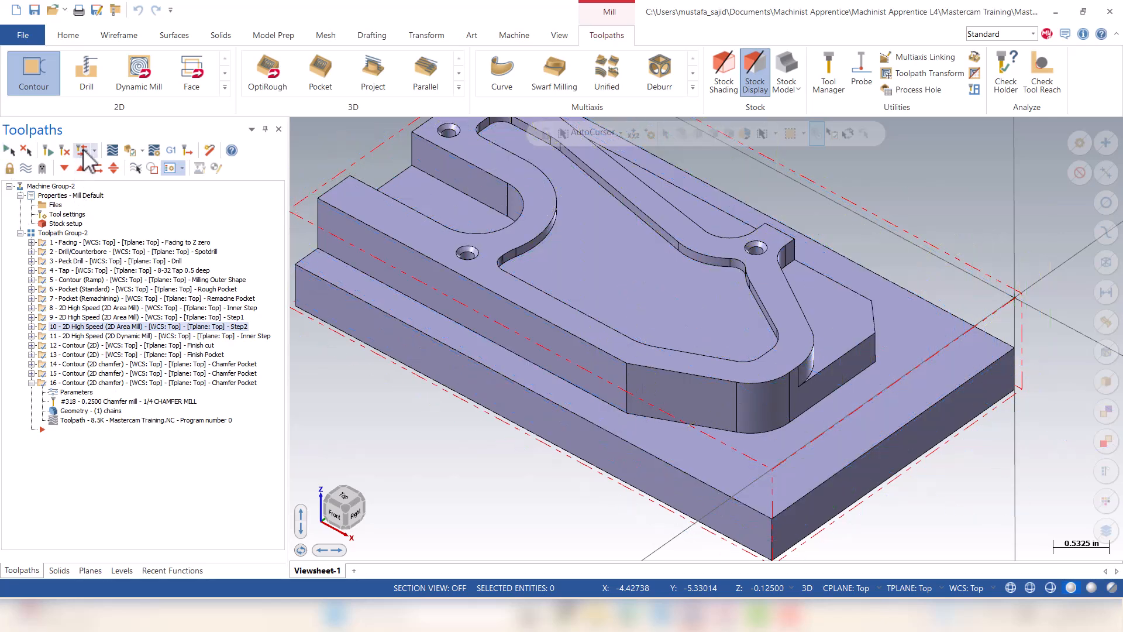
Verify all 16 operations in Mastercam Simulator and run the facing, spot drilling and peck drilling operations.
{"action": "left_click", "coordinate": [132, 150]}
{"action": "scroll", "coordinate": [787, 326], "scroll_direction": "up", "scroll_amount": 4}
{"action": "scroll", "coordinate": [807, 325], "scroll_direction": "down", "scroll_amount": 9}
{"action": "scroll", "coordinate": [726, 391], "scroll_direction": "up", "scroll_amount": 2}
{"action": "scroll", "coordinate": [873, 243], "scroll_direction": "up", "scroll_amount": 3}
{"action": "scroll", "coordinate": [872, 242], "scroll_direction": "down", "scroll_amount": 1}
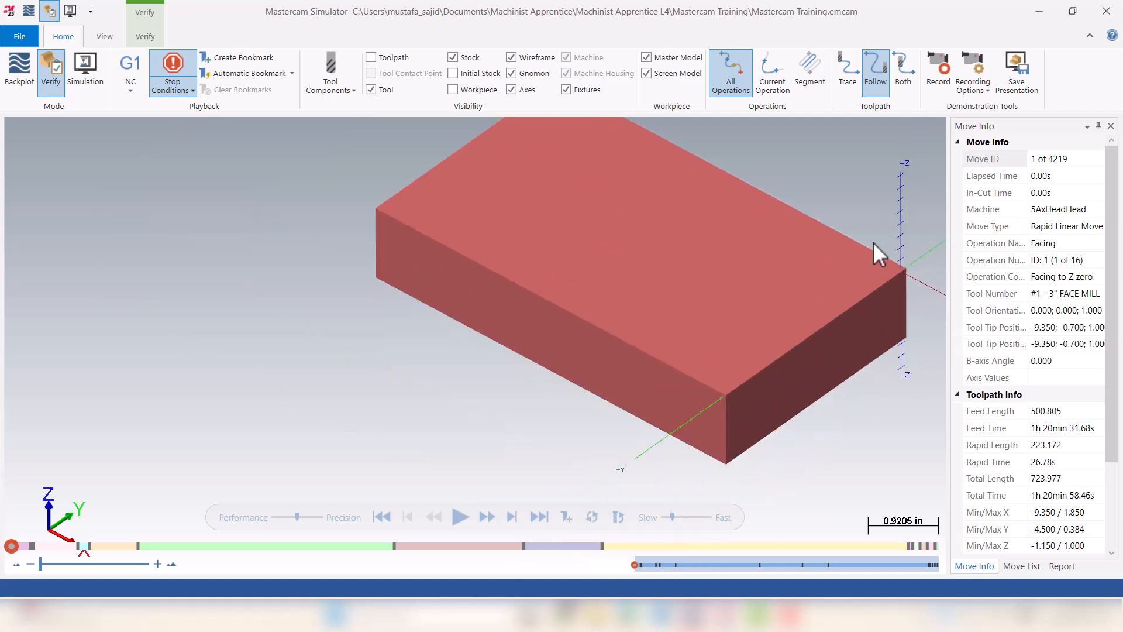
{"action": "left_click", "coordinate": [464, 520]}
{"action": "left_click", "coordinate": [464, 520]}
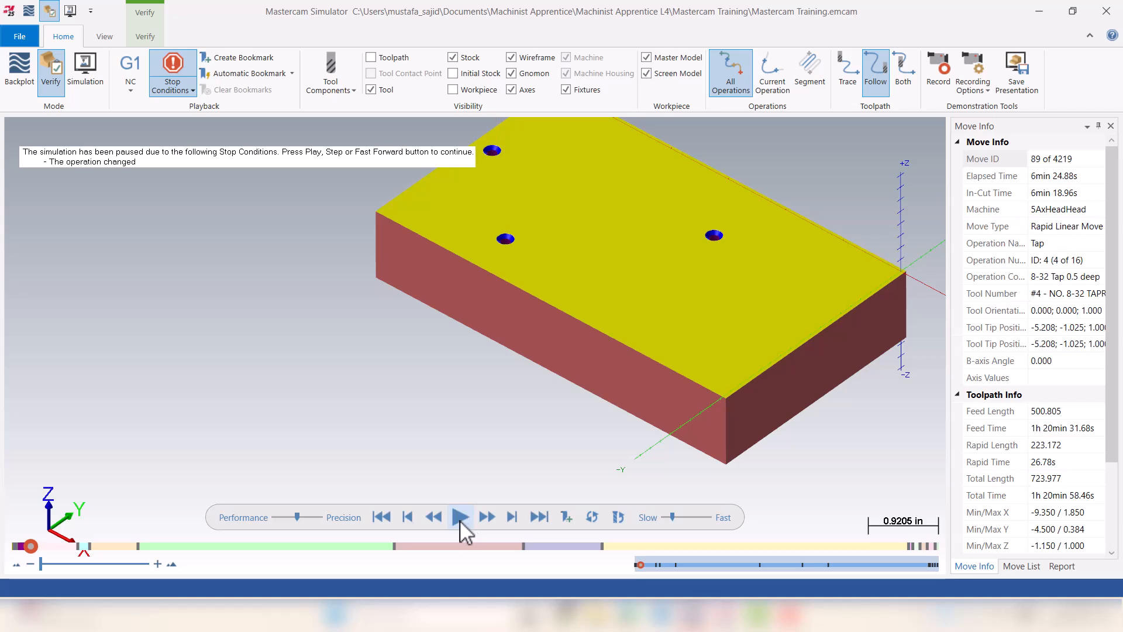
Turn off the Operation Change stop condition so the simulation runs without pausing between operations.
{"action": "scroll", "coordinate": [840, 185], "scroll_direction": "up", "scroll_amount": 1}
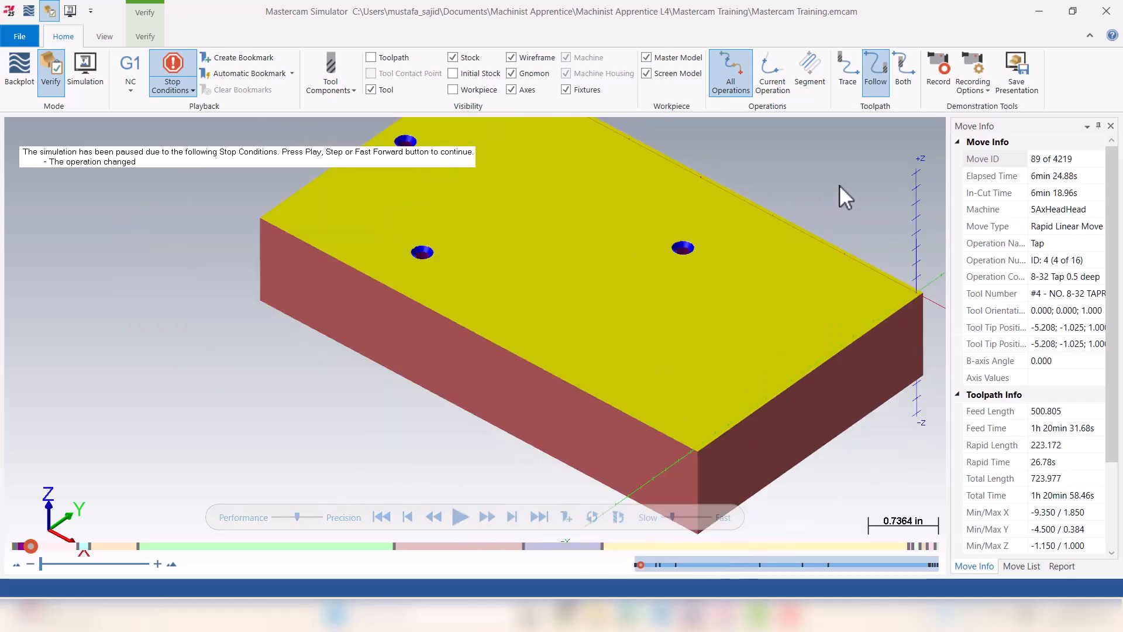
{"action": "scroll", "coordinate": [842, 183], "scroll_direction": "up", "scroll_amount": 1}
{"action": "left_click", "coordinate": [179, 92]}
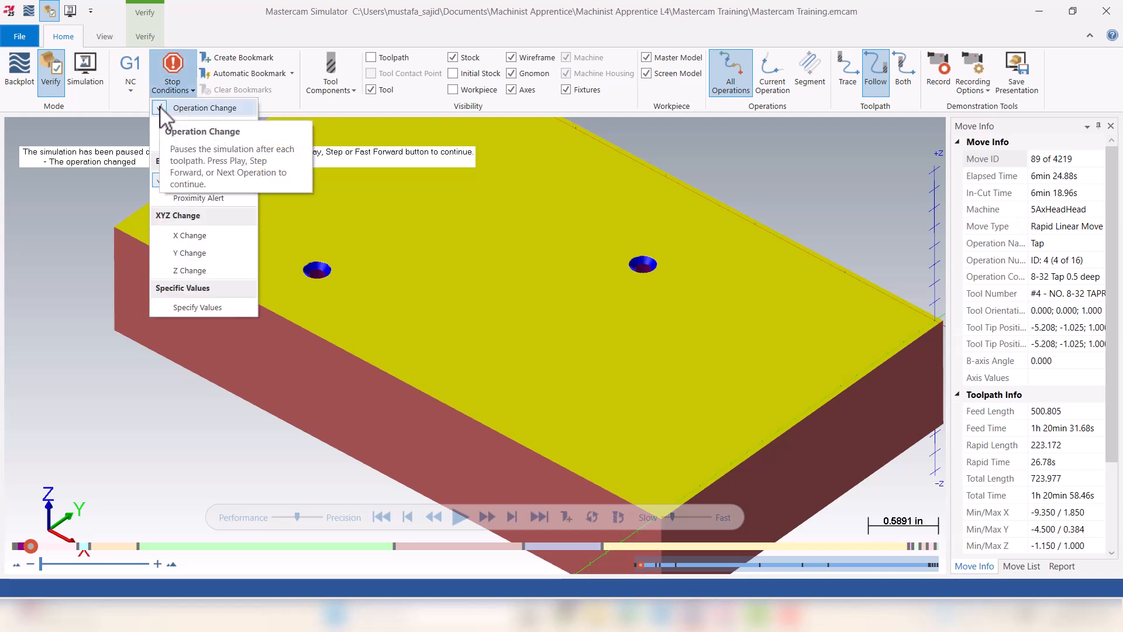
{"action": "left_click", "coordinate": [160, 107]}
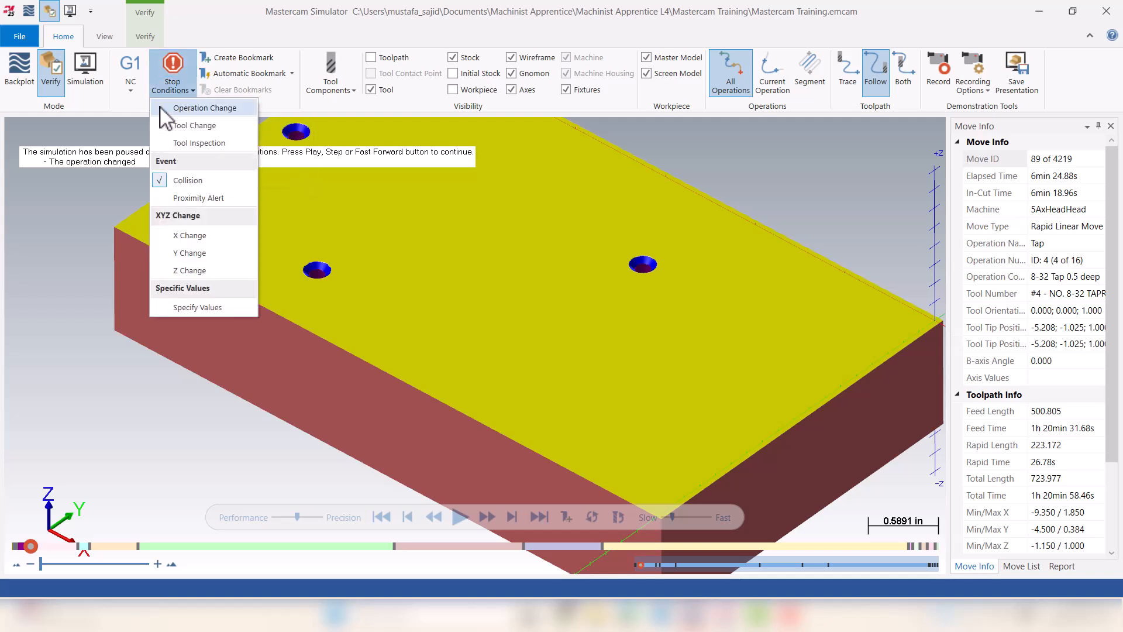
Run the simulation through the remaining operations, inspect the machined slot, pocket and chamfers up close, and close the simulator.
{"action": "left_click", "coordinate": [454, 520]}
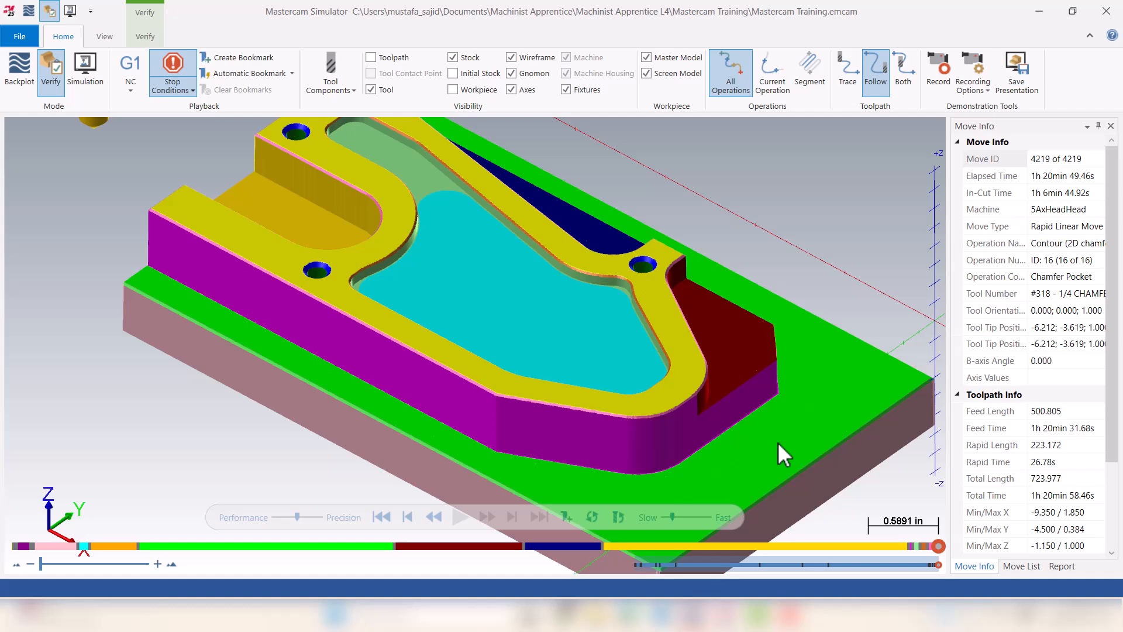
{"action": "scroll", "coordinate": [778, 442], "scroll_direction": "down", "scroll_amount": 3}
{"action": "scroll", "coordinate": [450, 239], "scroll_direction": "up", "scroll_amount": 5}
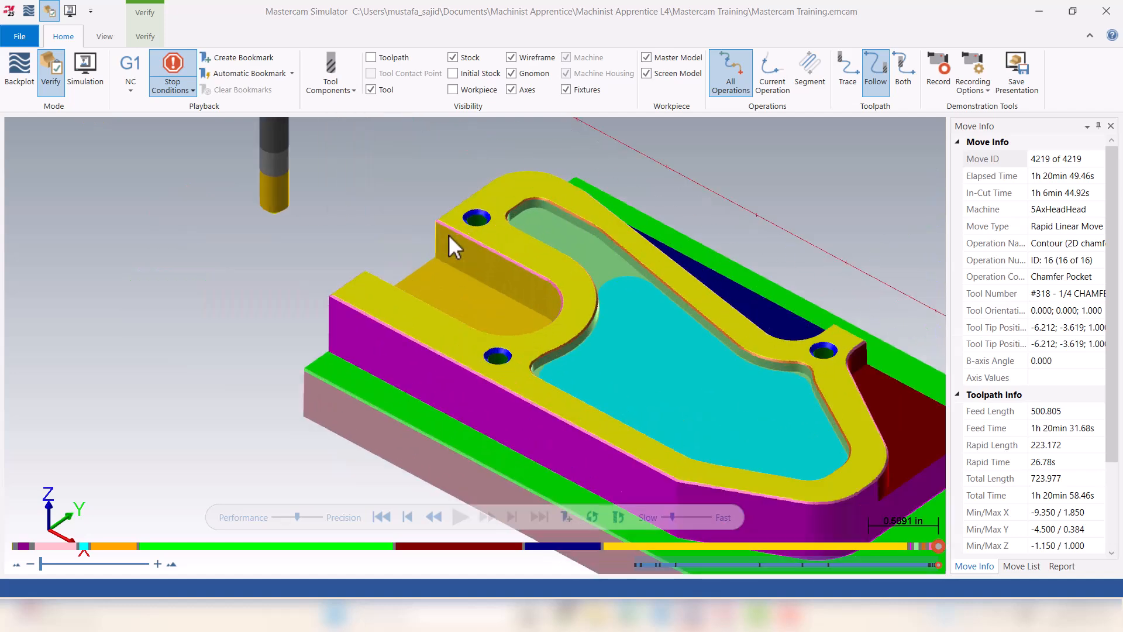
{"action": "scroll", "coordinate": [515, 304], "scroll_direction": "up", "scroll_amount": 3}
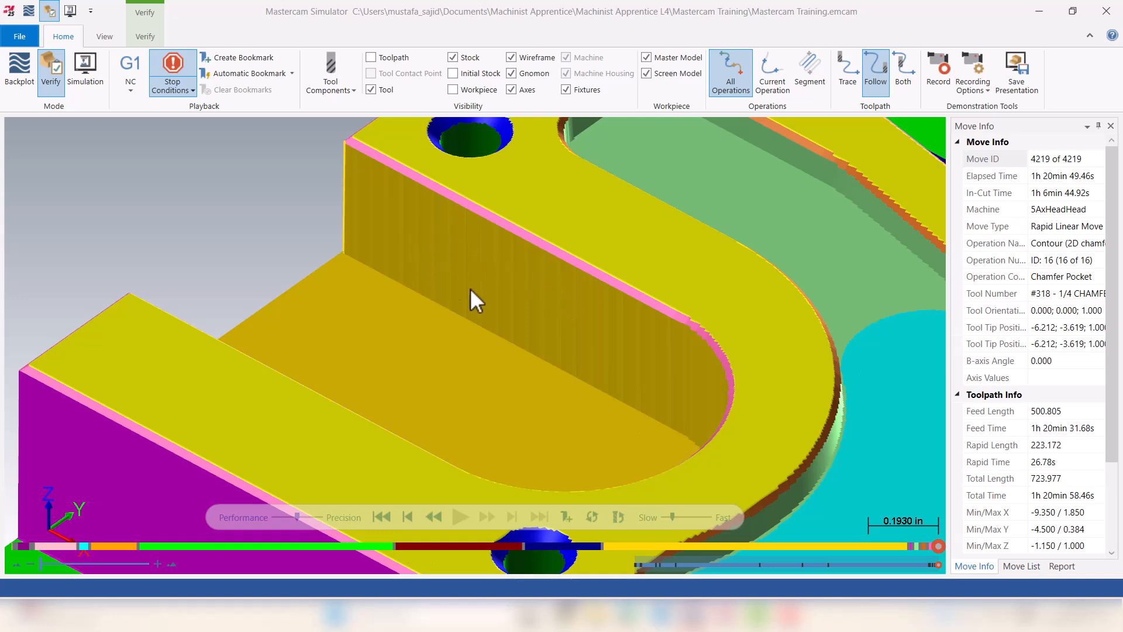
{"action": "scroll", "coordinate": [577, 315], "scroll_direction": "up", "scroll_amount": 3}
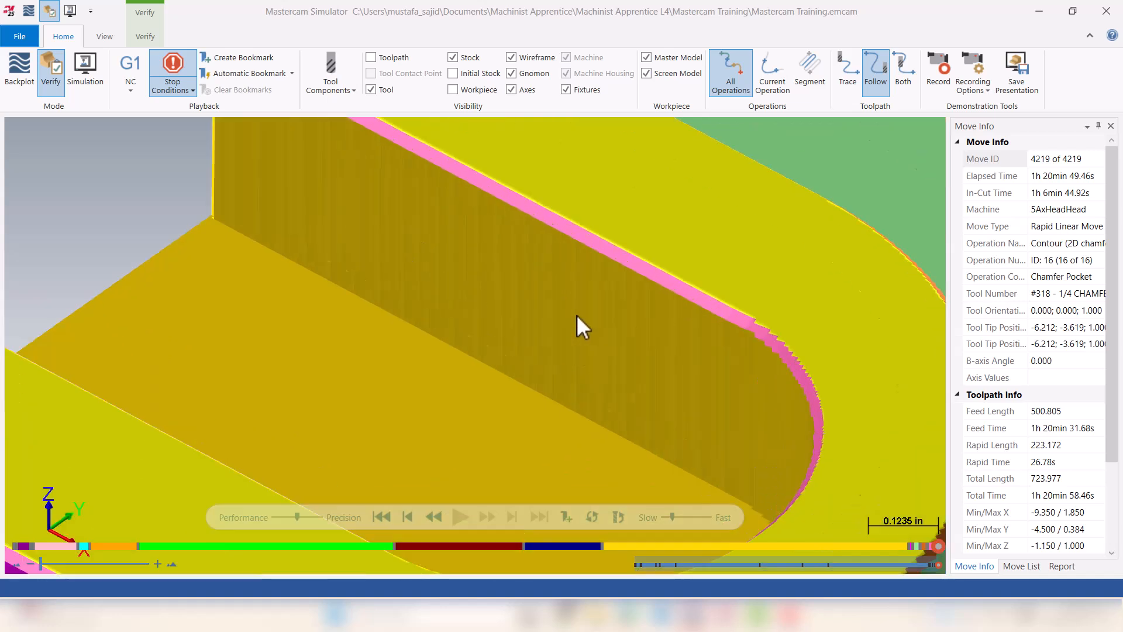
{"action": "scroll", "coordinate": [560, 311], "scroll_direction": "down", "scroll_amount": 5}
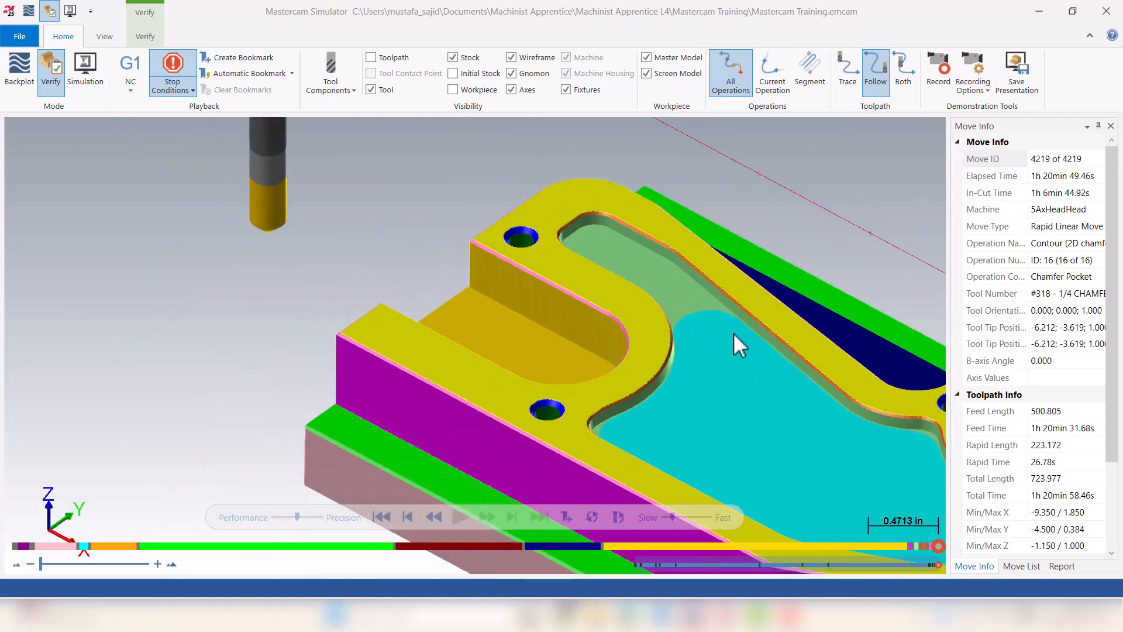
{"action": "scroll", "coordinate": [734, 333], "scroll_direction": "up", "scroll_amount": 3}
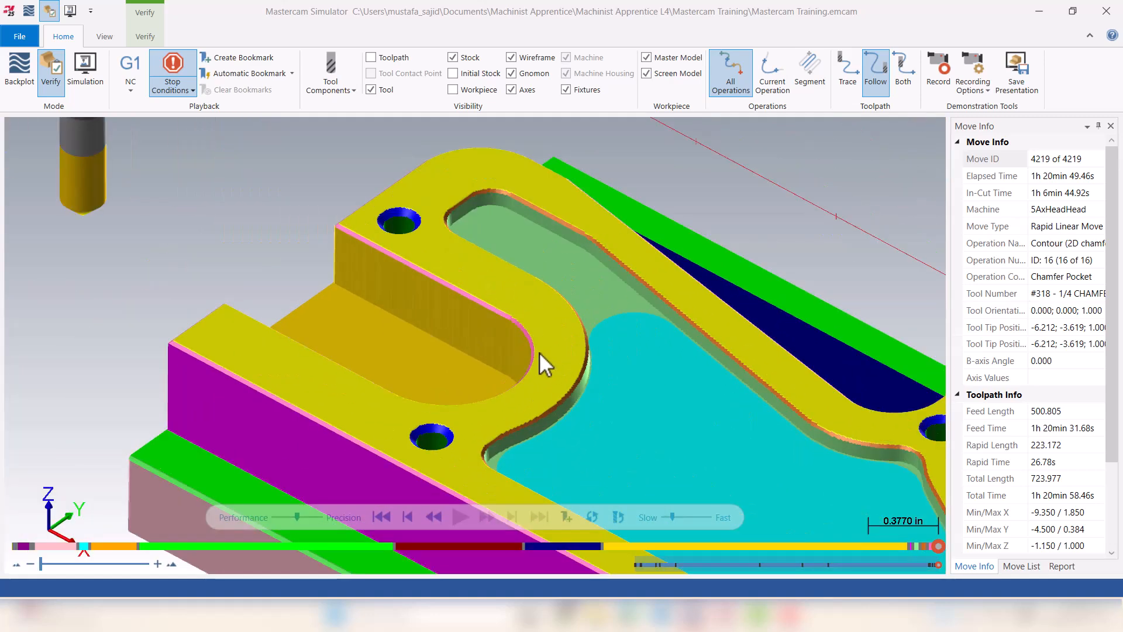
{"action": "scroll", "coordinate": [539, 353], "scroll_direction": "down", "scroll_amount": 3}
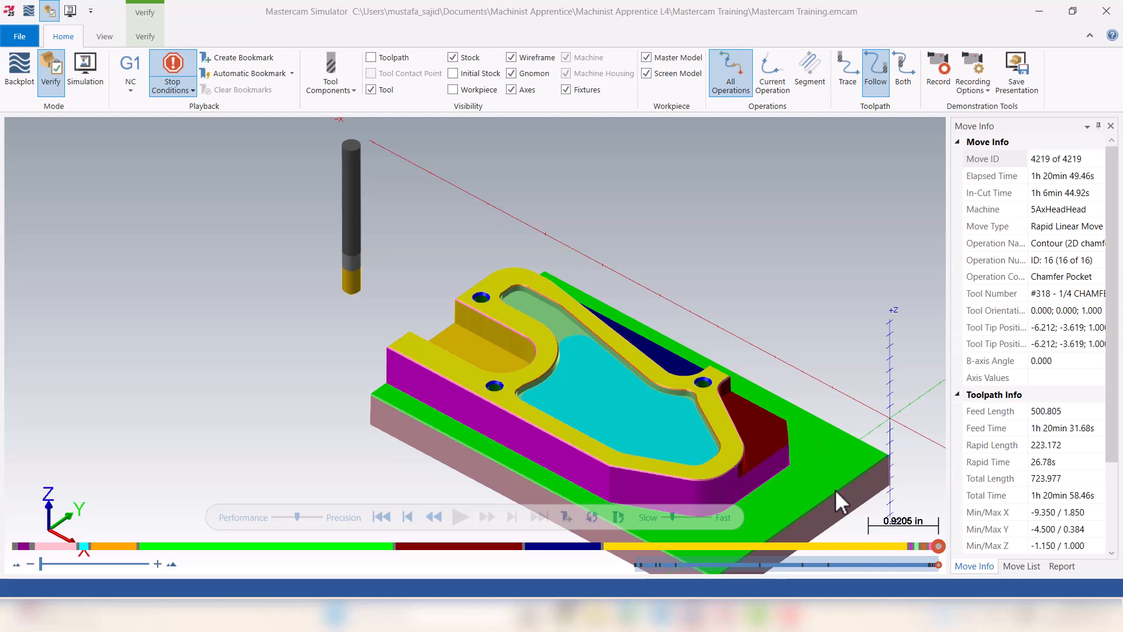
{"action": "scroll", "coordinate": [834, 489], "scroll_direction": "down", "scroll_amount": 2}
{"action": "scroll", "coordinate": [834, 489], "scroll_direction": "up", "scroll_amount": 4}
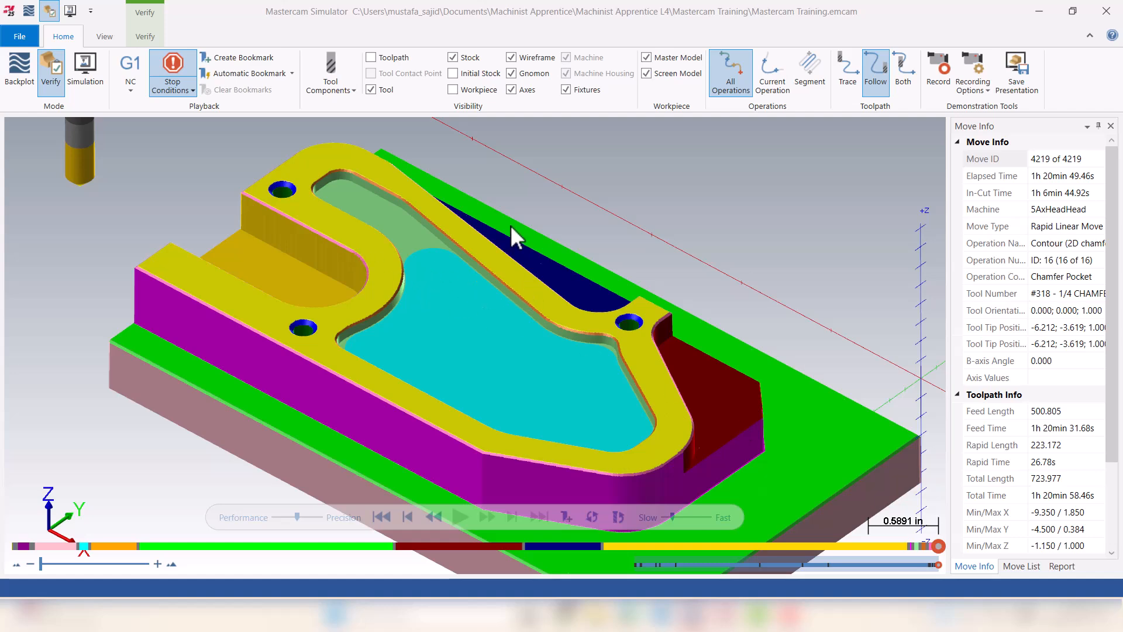
{"action": "scroll", "coordinate": [511, 225], "scroll_direction": "down", "scroll_amount": 1}
{"action": "scroll", "coordinate": [512, 232], "scroll_direction": "up", "scroll_amount": 1}
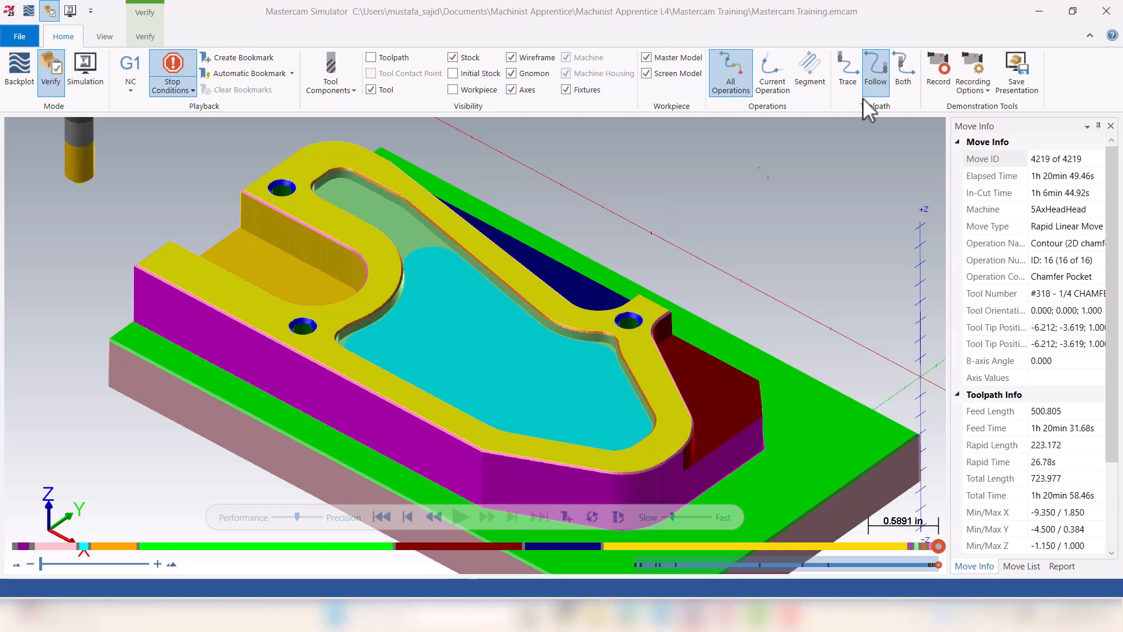
{"action": "left_click", "coordinate": [1106, 10]}
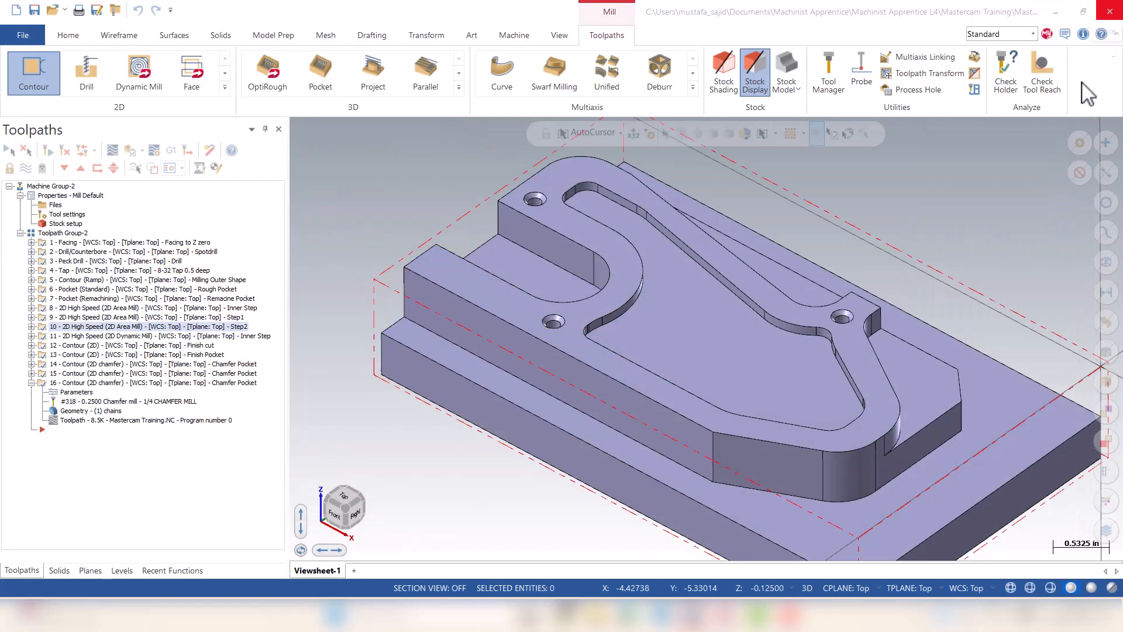
Post-process the toolpath operations to an .NC file, keeping the Ask and Edit options on.
{"action": "scroll", "coordinate": [945, 246], "scroll_direction": "up", "scroll_amount": 2}
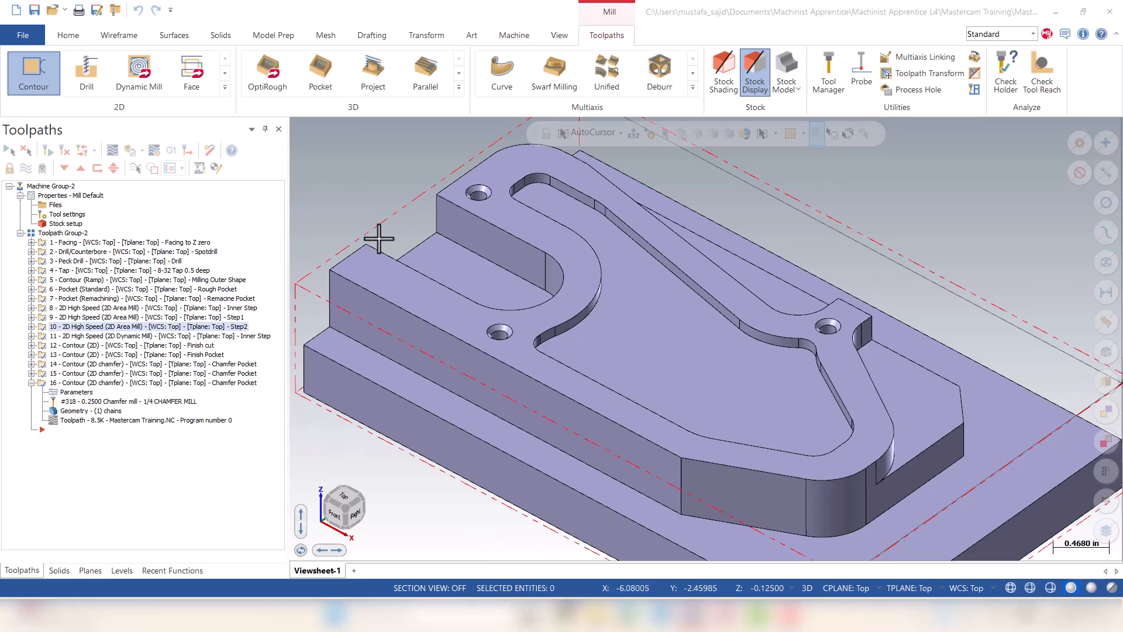
{"action": "scroll", "coordinate": [903, 404], "scroll_direction": "up", "scroll_amount": 2}
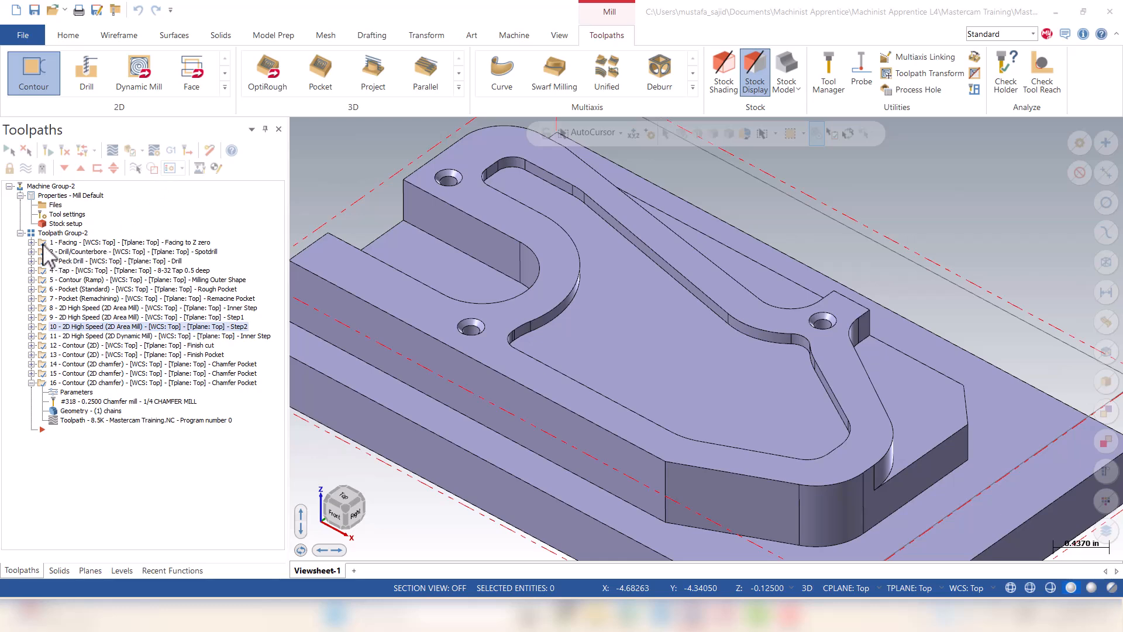
{"action": "left_click", "coordinate": [173, 150]}
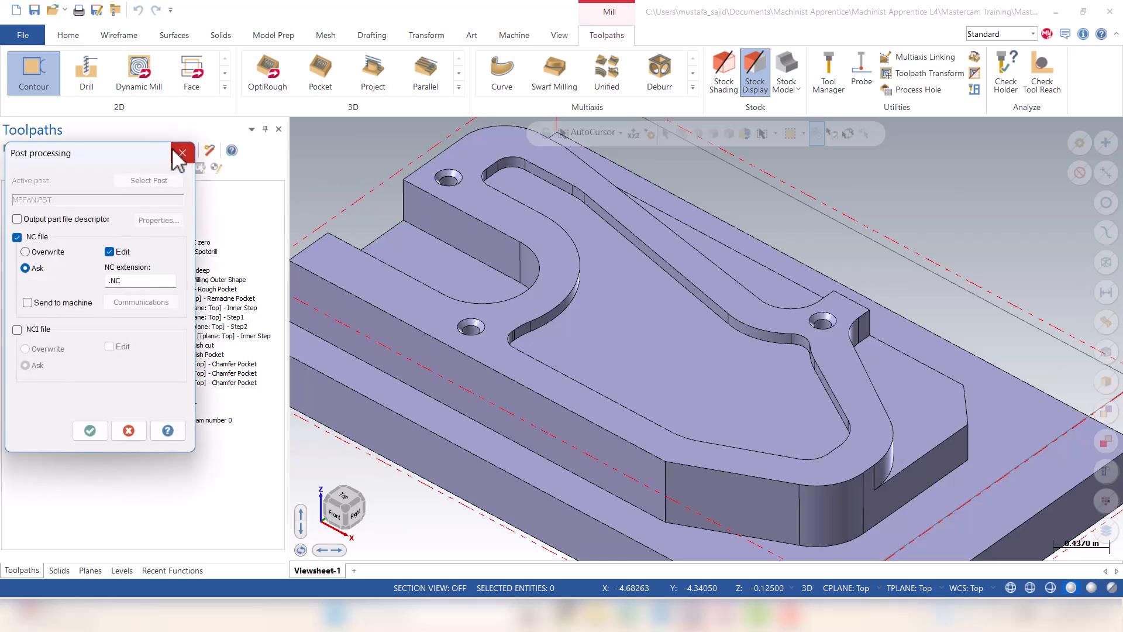
{"action": "left_click_drag", "start_coordinate": [117, 155], "coordinate": [164, 76]}
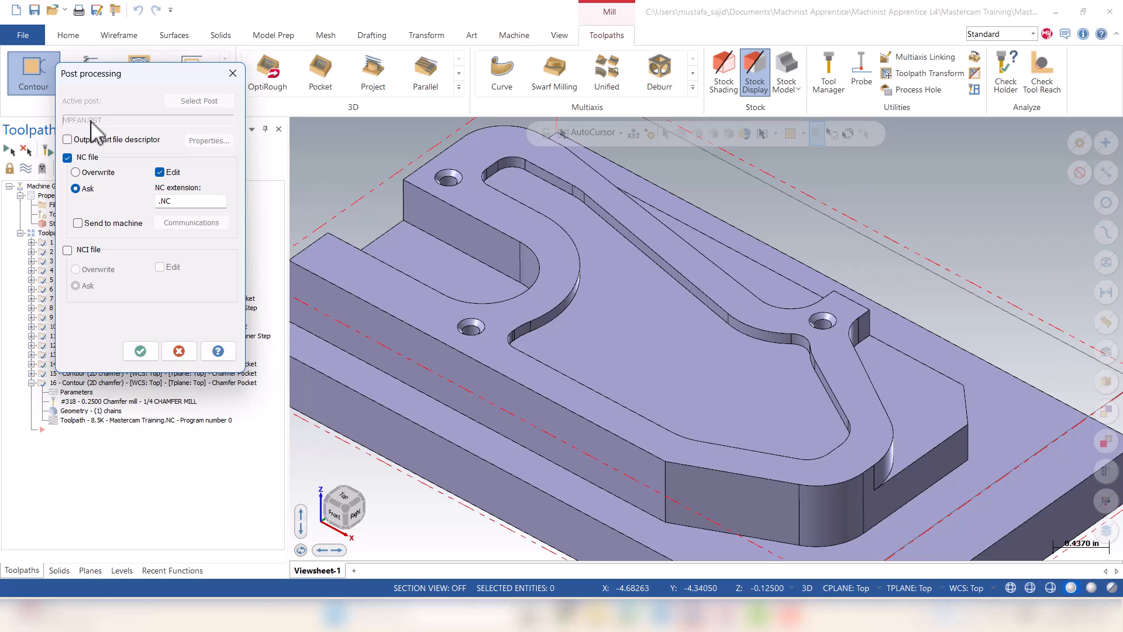
{"action": "left_click", "coordinate": [140, 351]}
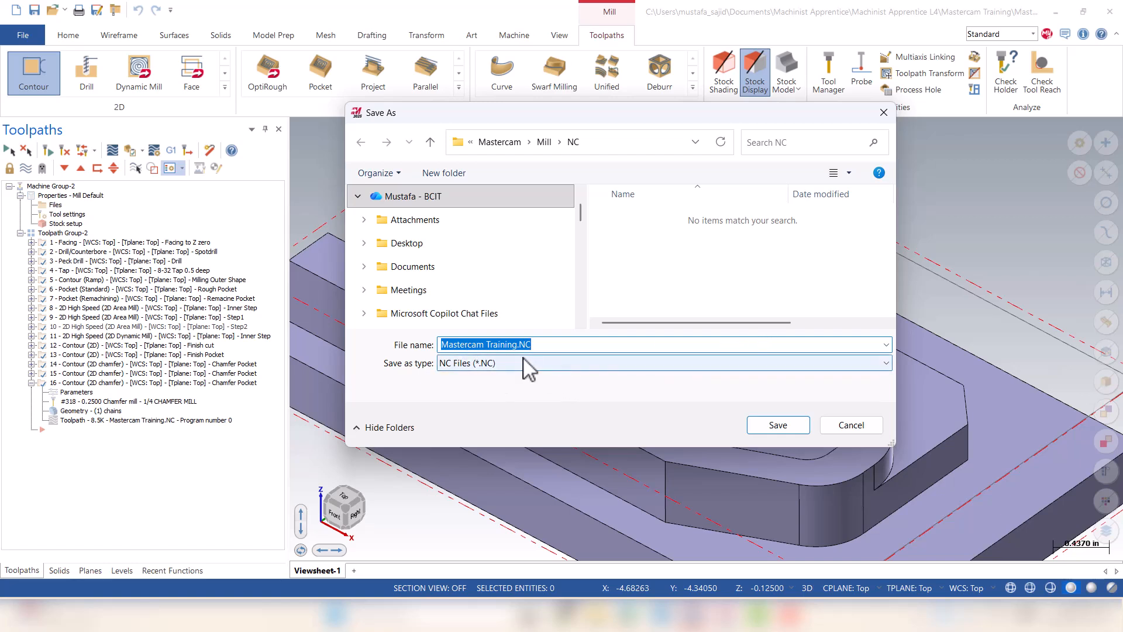
Save the posted program on the Desktop as Mastercam Training.NC.
{"action": "scroll", "coordinate": [584, 221], "scroll_direction": "down", "scroll_amount": 1}
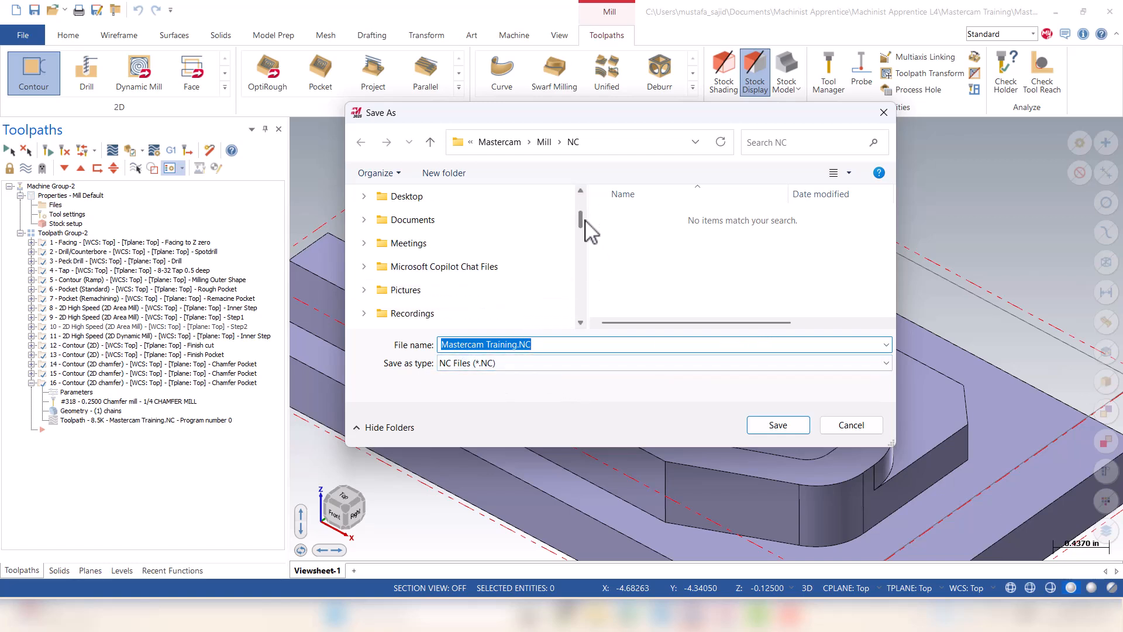
{"action": "left_click_drag", "start_coordinate": [582, 226], "coordinate": [583, 253]}
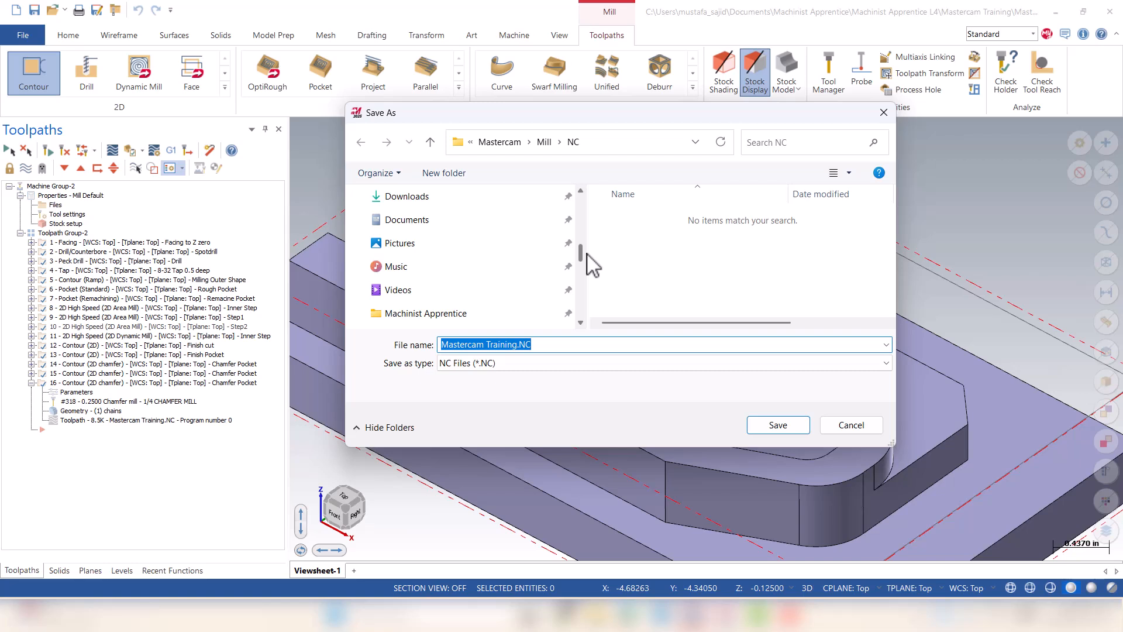
{"action": "scroll", "coordinate": [412, 251], "scroll_direction": "up", "scroll_amount": 1}
{"action": "left_click", "coordinate": [413, 247]}
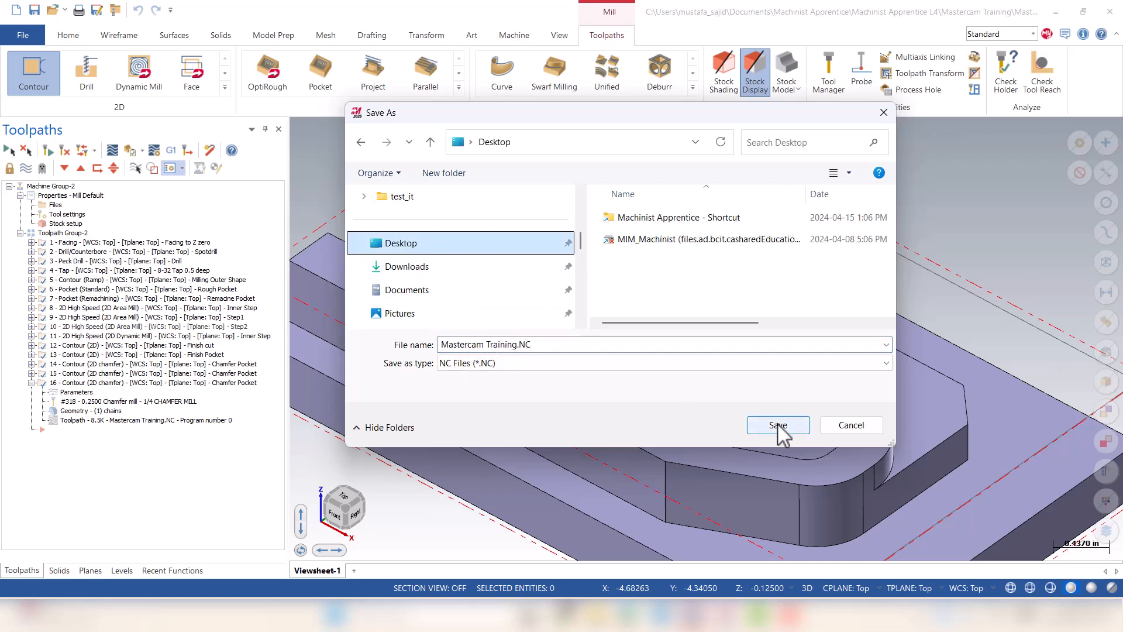
{"action": "left_click", "coordinate": [498, 344]}
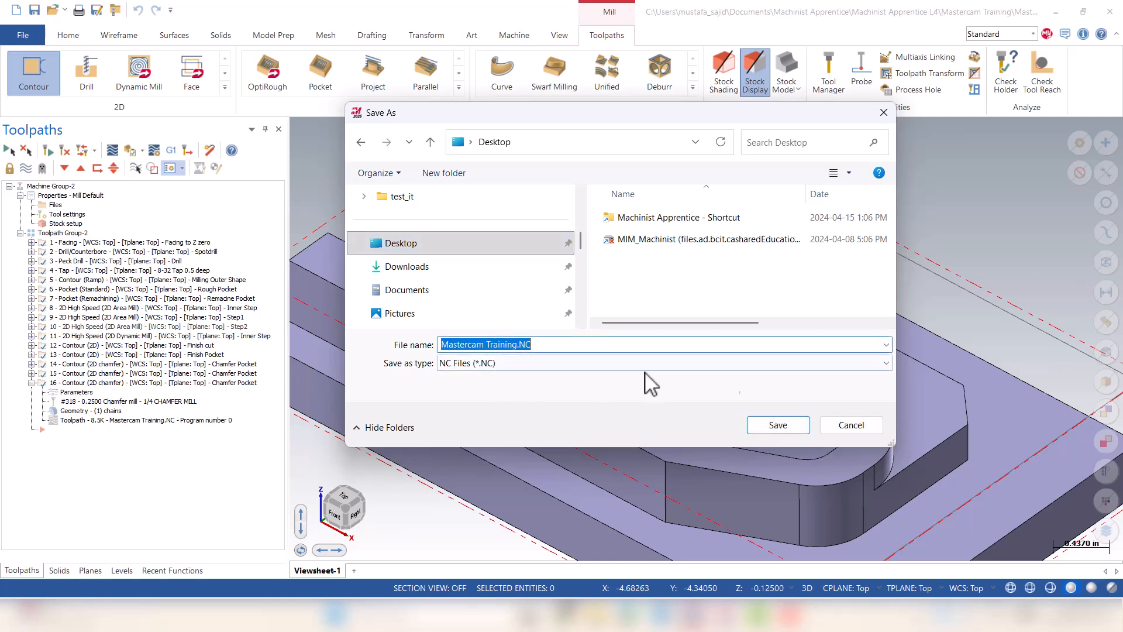
{"action": "left_click", "coordinate": [778, 424]}
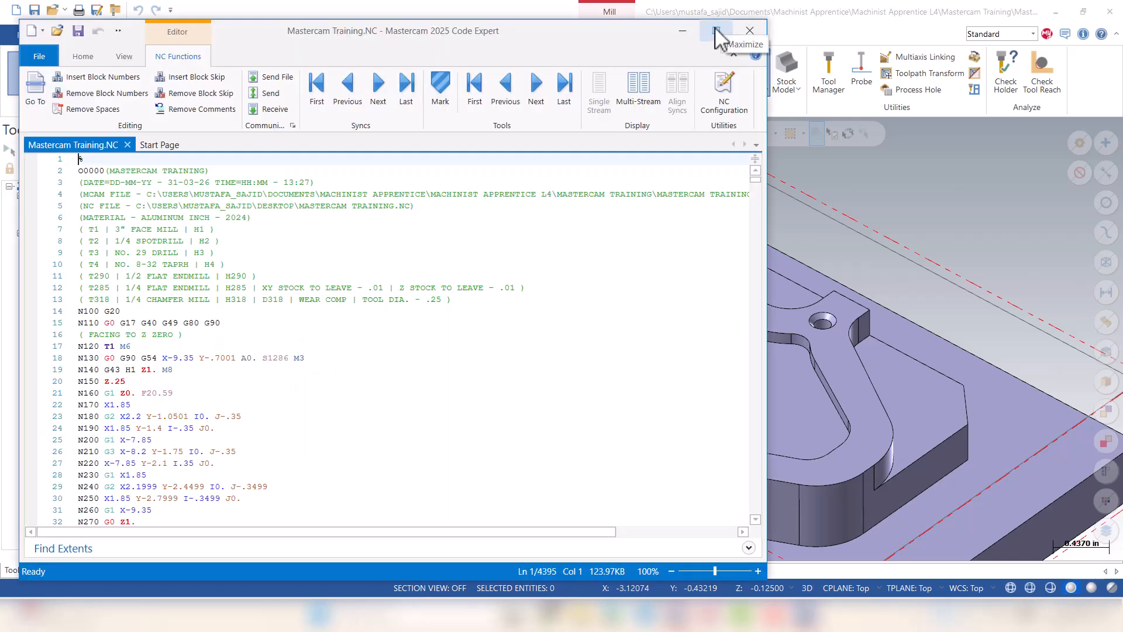
Maximize the code editor and examine the program header, tool list and opening blocks of the facing operation.
{"action": "left_click", "coordinate": [715, 31]}
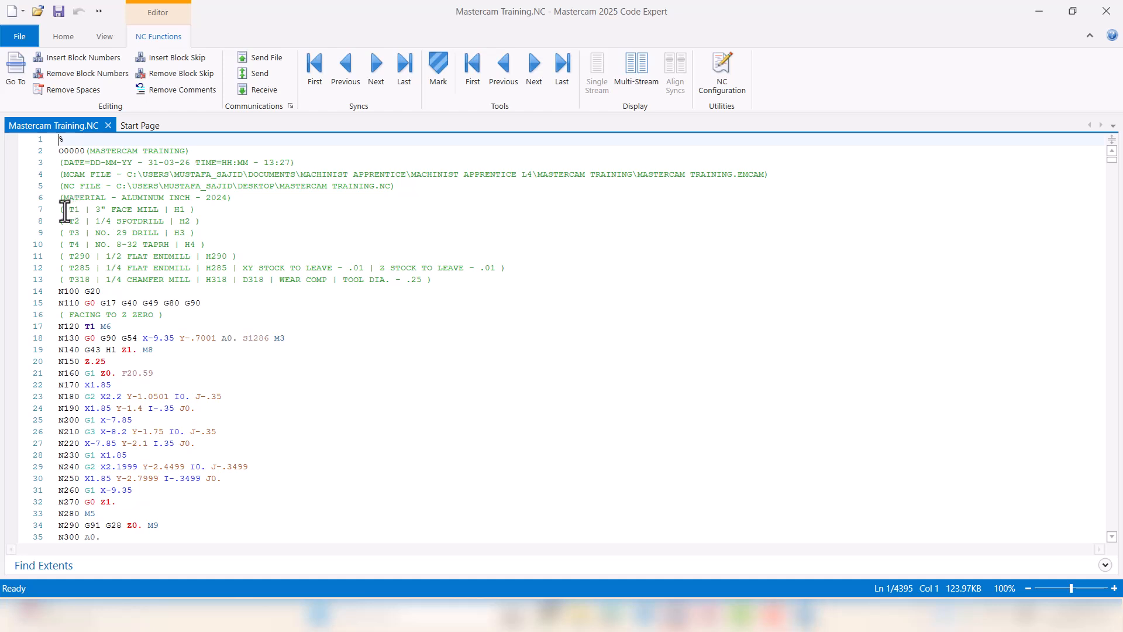
{"action": "left_click_drag", "start_coordinate": [63, 213], "coordinate": [312, 282]}
{"action": "left_click_drag", "start_coordinate": [60, 163], "coordinate": [145, 189]}
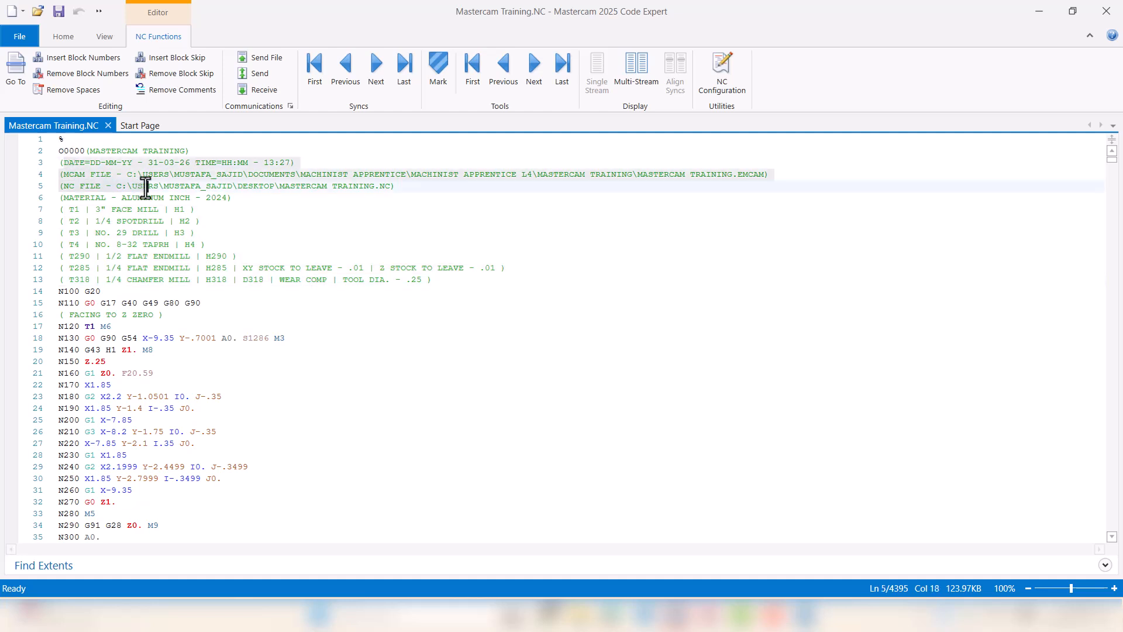
{"action": "left_click", "coordinate": [84, 150]}
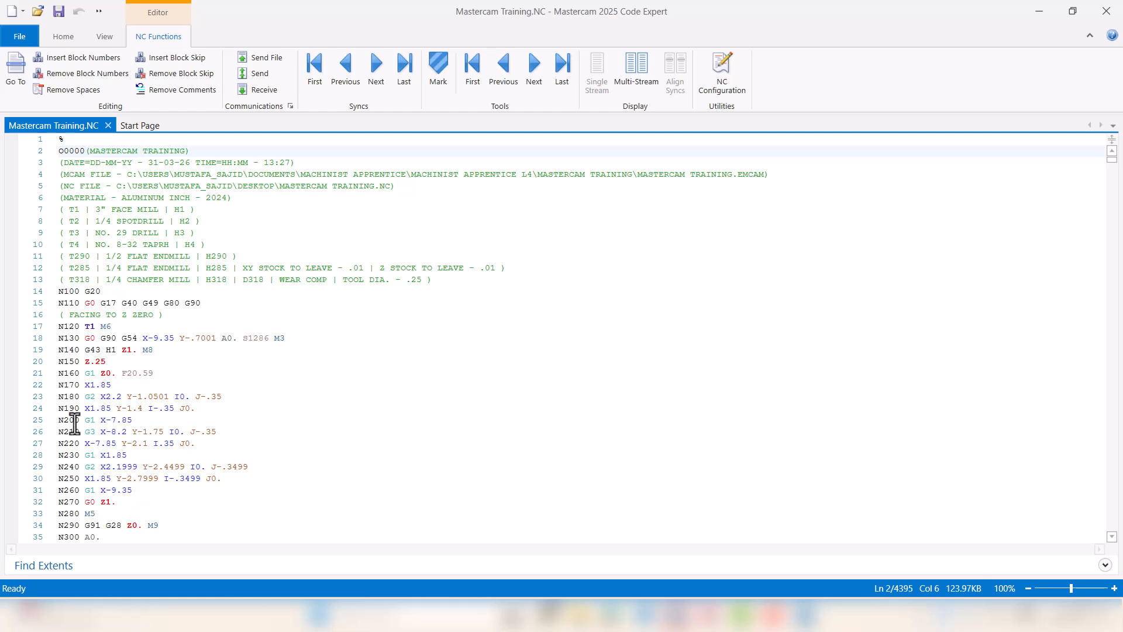
{"action": "left_click_drag", "start_coordinate": [164, 319], "coordinate": [60, 320]}
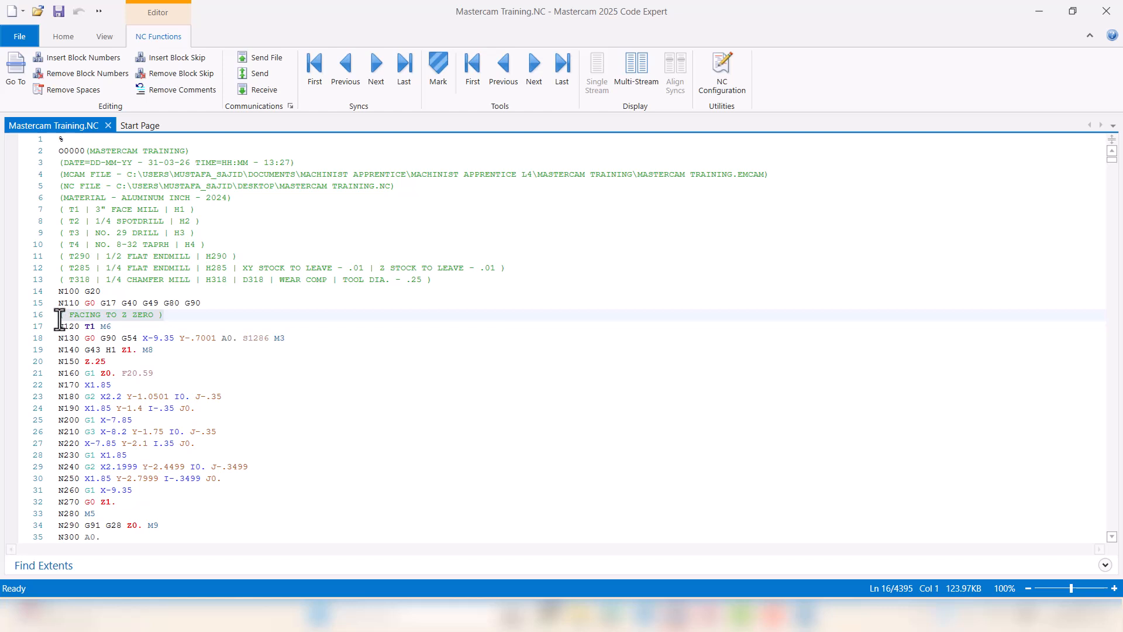
{"action": "left_click", "coordinate": [106, 326]}
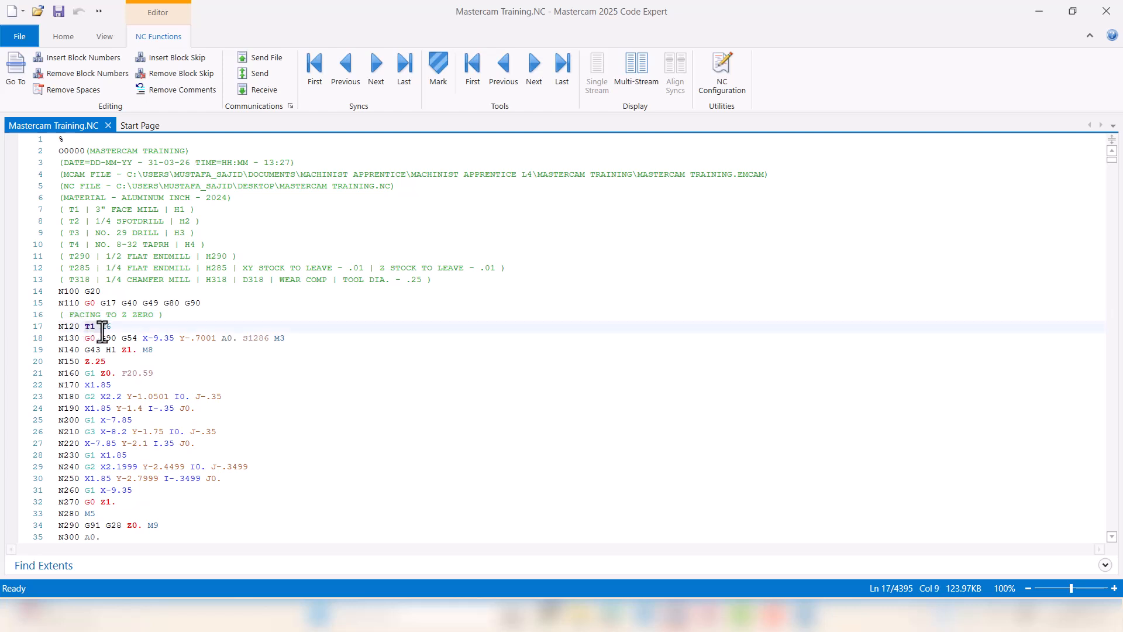
{"action": "left_click", "coordinate": [145, 337]}
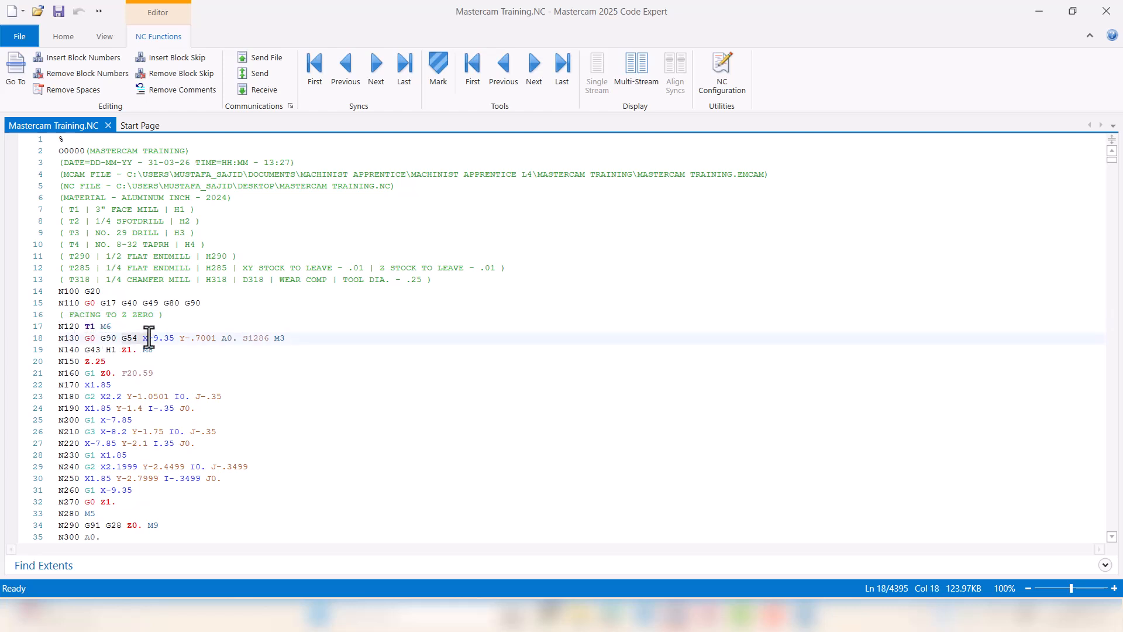
{"action": "left_click", "coordinate": [116, 349]}
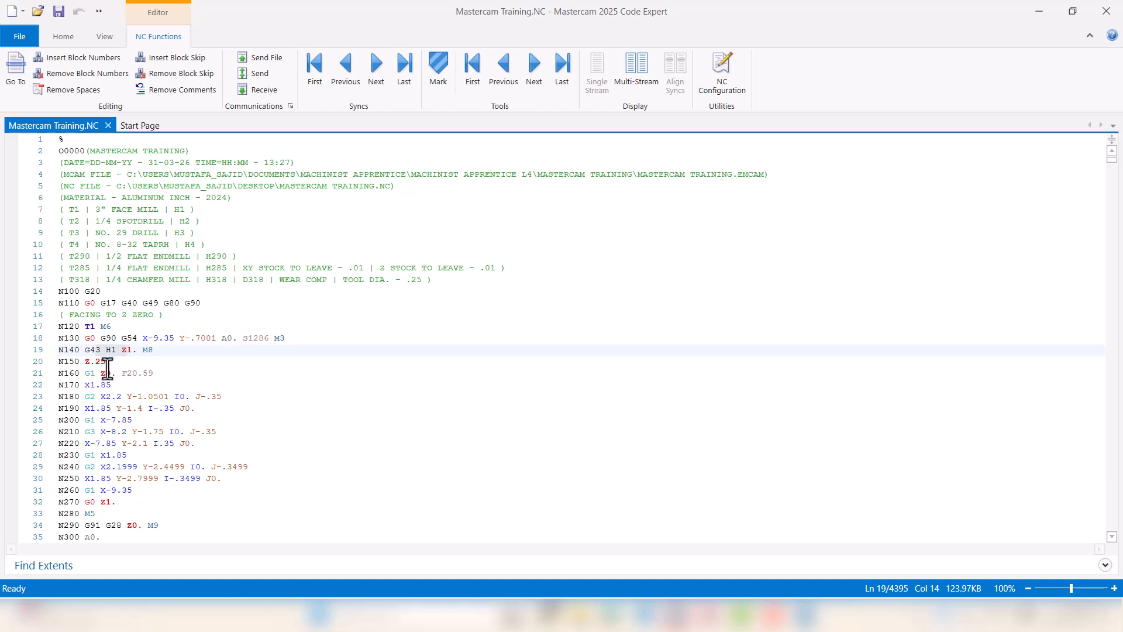
{"action": "left_click", "coordinate": [100, 372]}
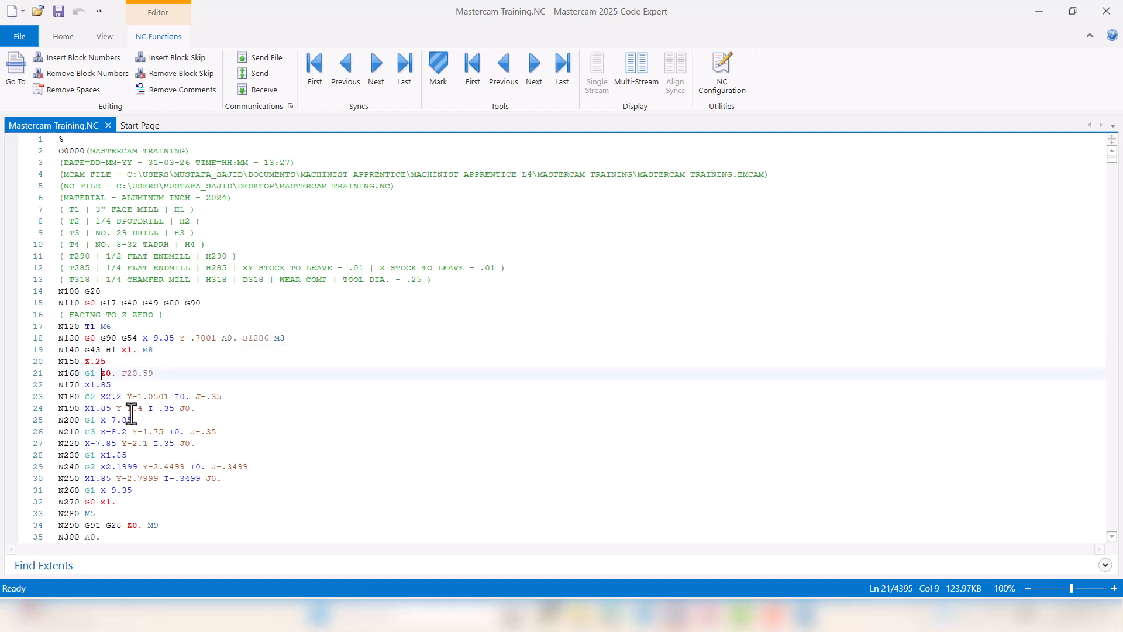
Delete the N300 A0. block at the end of the facing operation.
{"action": "scroll", "coordinate": [162, 456], "scroll_direction": "down", "scroll_amount": 1}
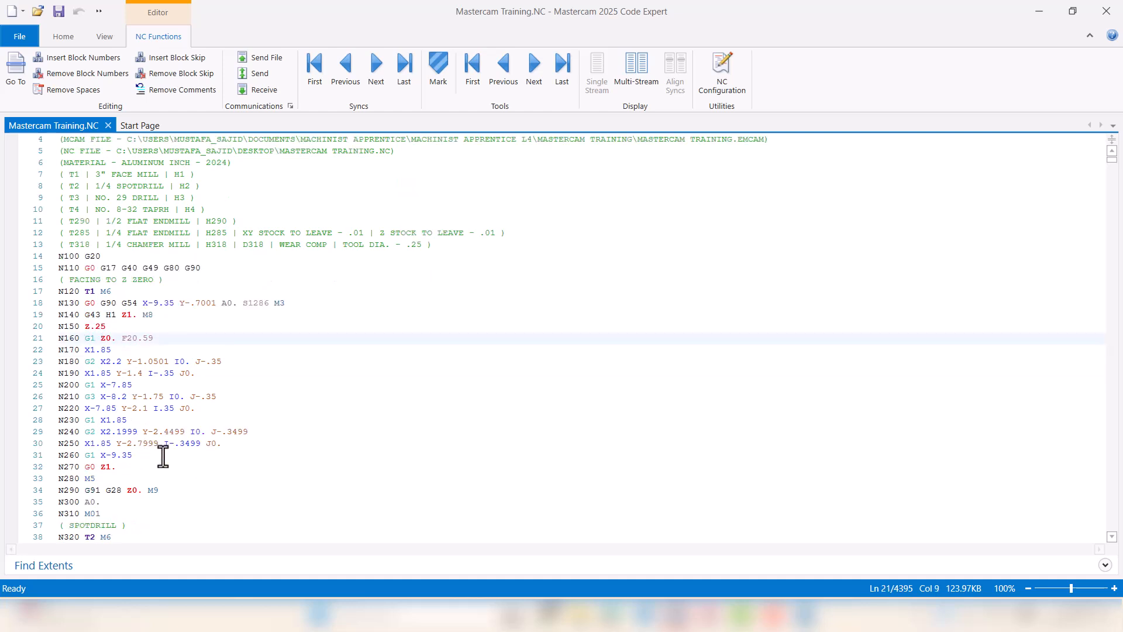
{"action": "scroll", "coordinate": [163, 455], "scroll_direction": "down", "scroll_amount": 1}
{"action": "scroll", "coordinate": [162, 455], "scroll_direction": "down", "scroll_amount": 2}
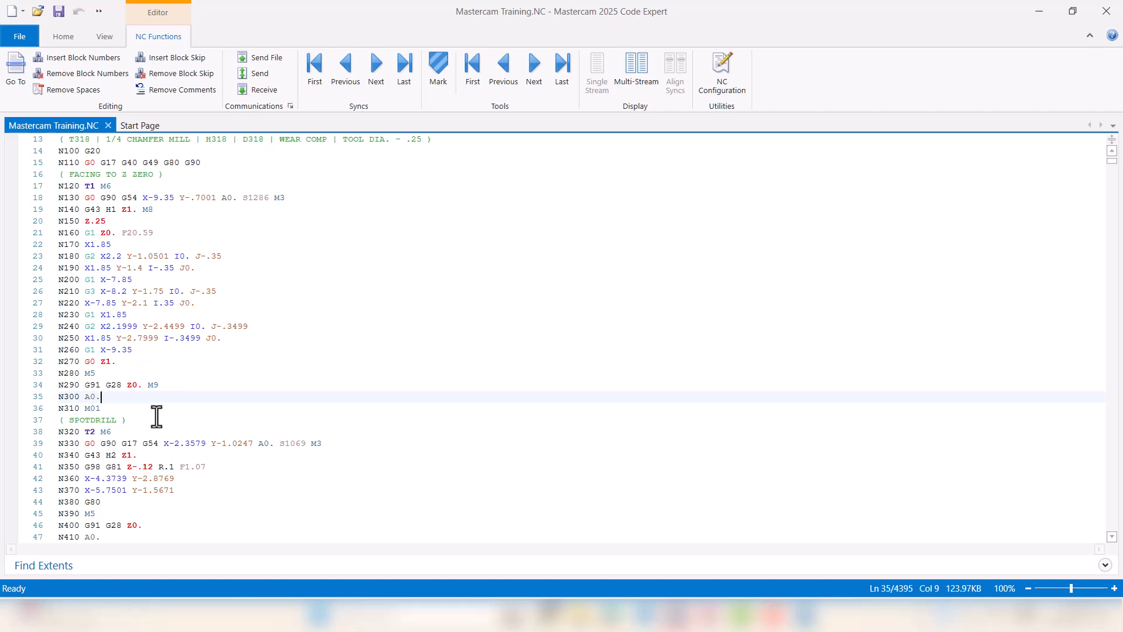
{"action": "key", "text": "BackSpace"}
{"action": "key", "text": "BackSpace"}
{"action": "key", "text": "BackSpace"}
{"action": "key", "text": "BackSpace"}
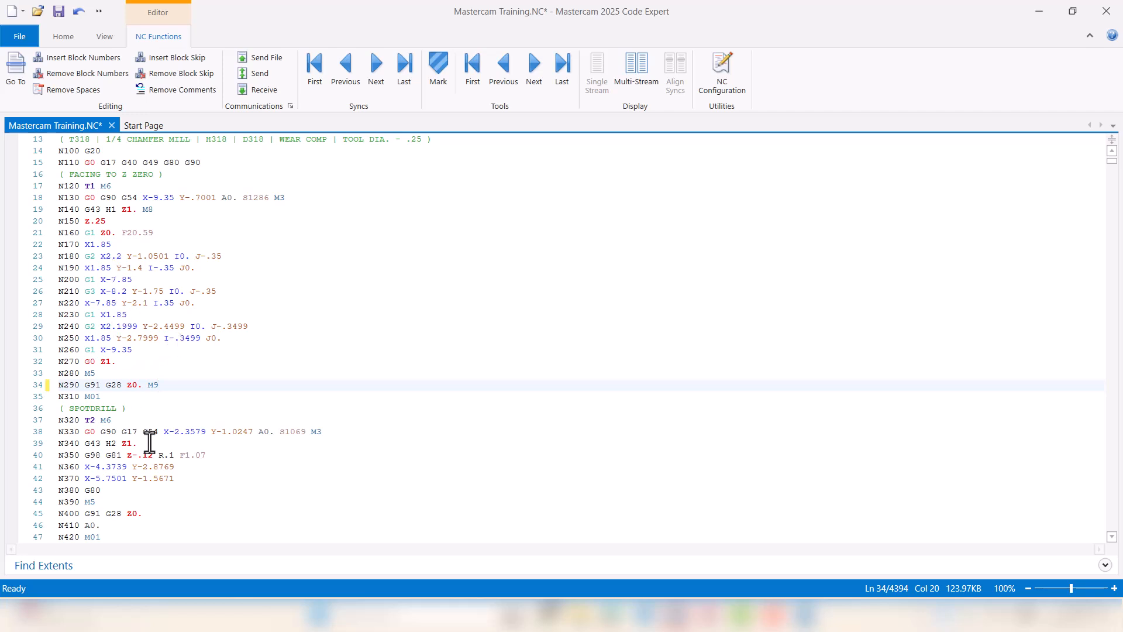
Examine the spot drilling G81 cycle and the peck drilling G83 cycle in the NC program.
{"action": "scroll", "coordinate": [155, 477], "scroll_direction": "down", "scroll_amount": 2}
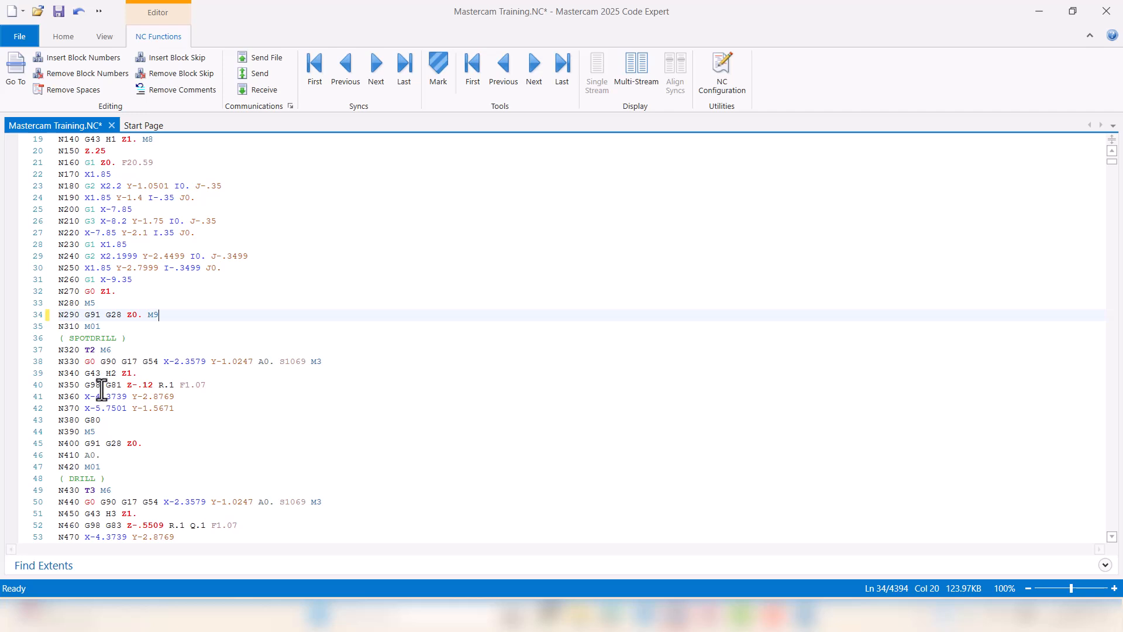
{"action": "left_click_drag", "start_coordinate": [105, 386], "coordinate": [212, 386]}
{"action": "scroll", "coordinate": [155, 447], "scroll_direction": "down", "scroll_amount": 4}
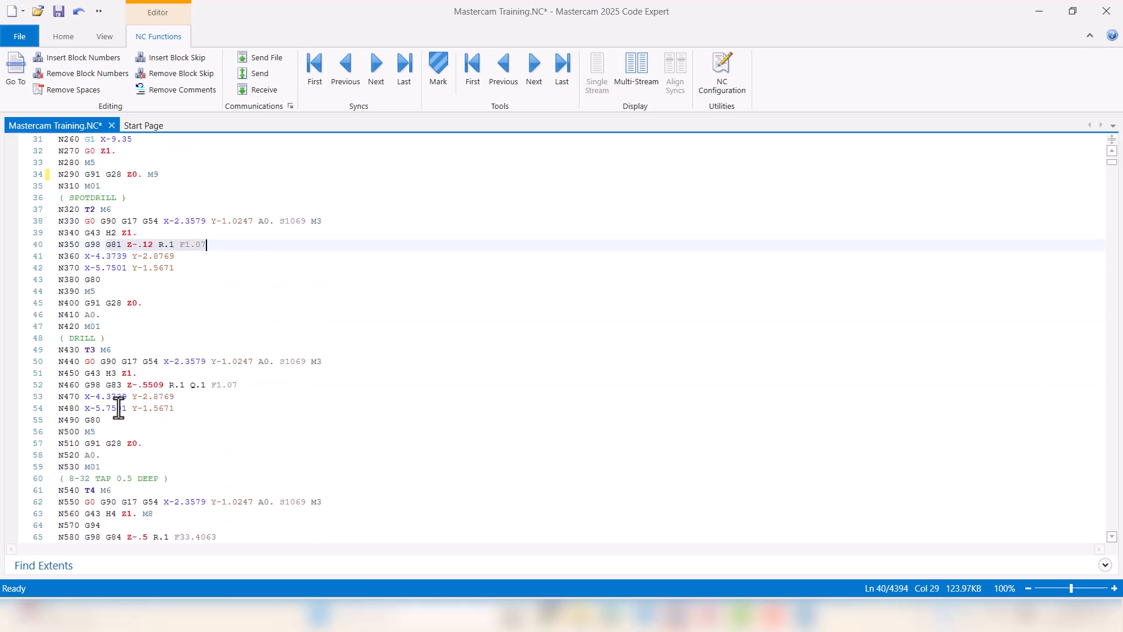
{"action": "left_click", "coordinate": [59, 337]}
{"action": "left_click", "coordinate": [108, 386]}
{"action": "left_click_drag", "start_coordinate": [109, 385], "coordinate": [161, 385]}
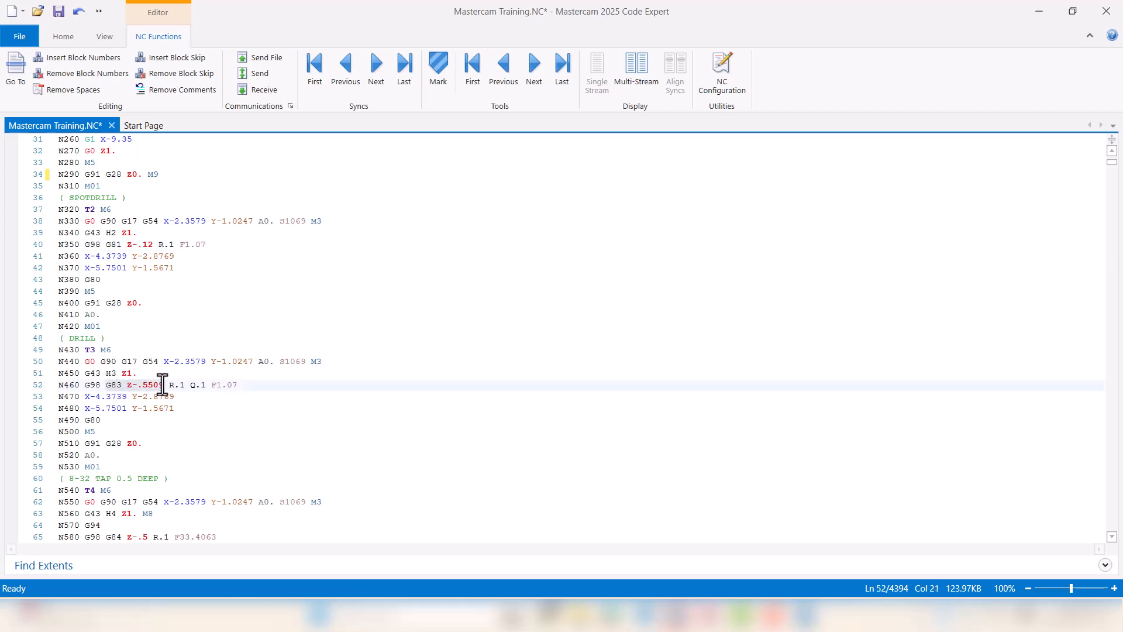
{"action": "scroll", "coordinate": [177, 451], "scroll_direction": "down", "scroll_amount": 3}
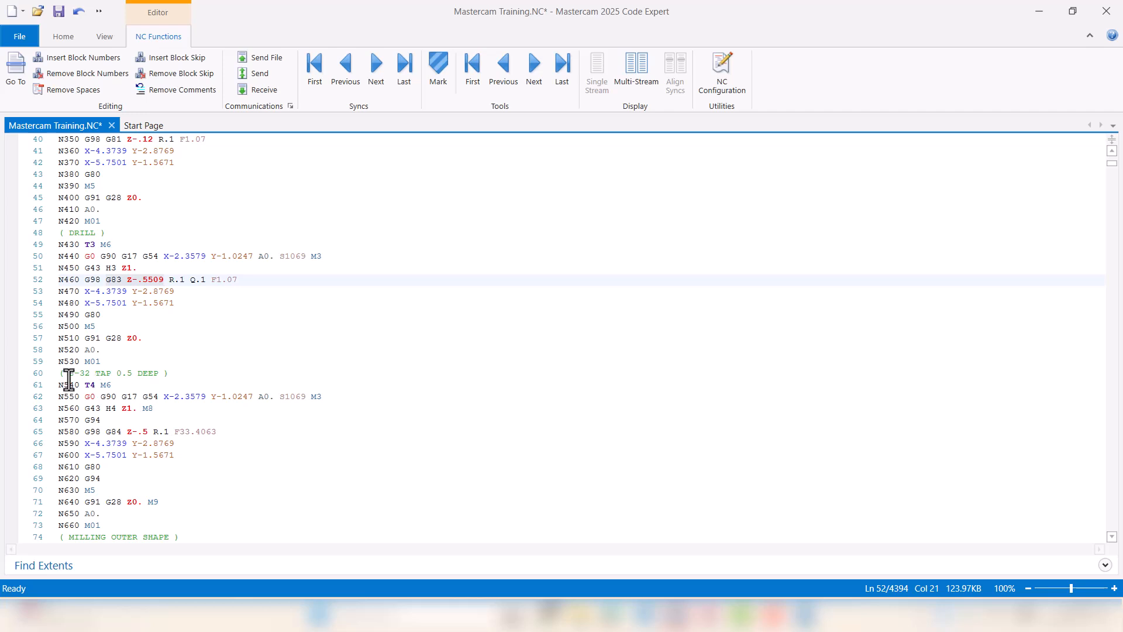
Examine the 8-32 tap G84 cycle and the outer shape milling blocks, and return to the start of the NC program.
{"action": "left_click_drag", "start_coordinate": [69, 373], "coordinate": [132, 373]}
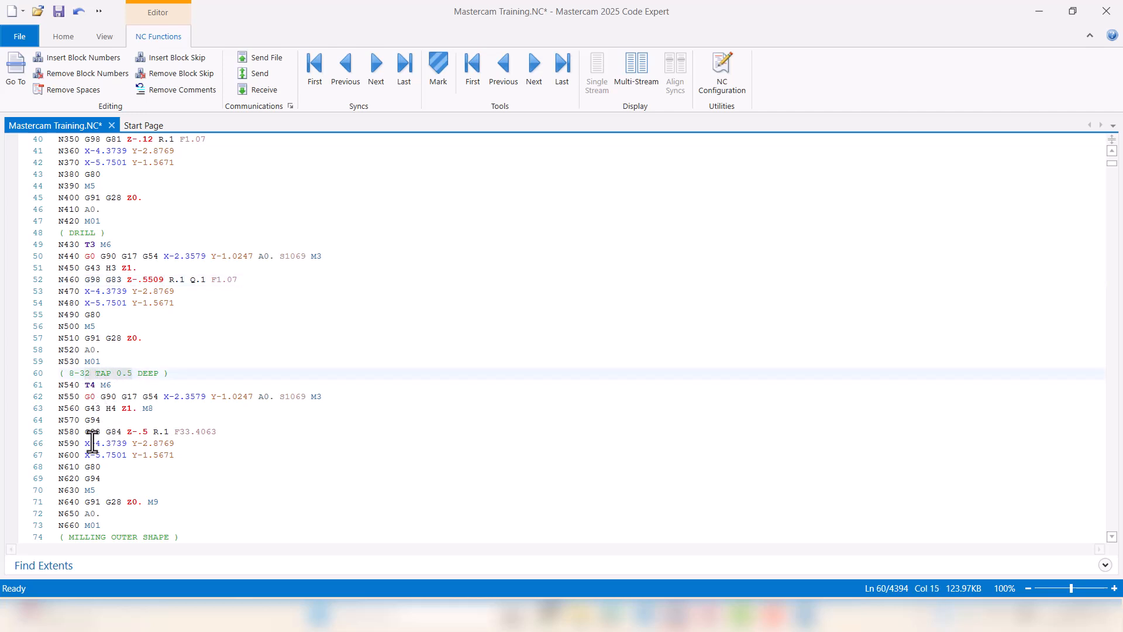
{"action": "left_click_drag", "start_coordinate": [105, 432], "coordinate": [226, 432]}
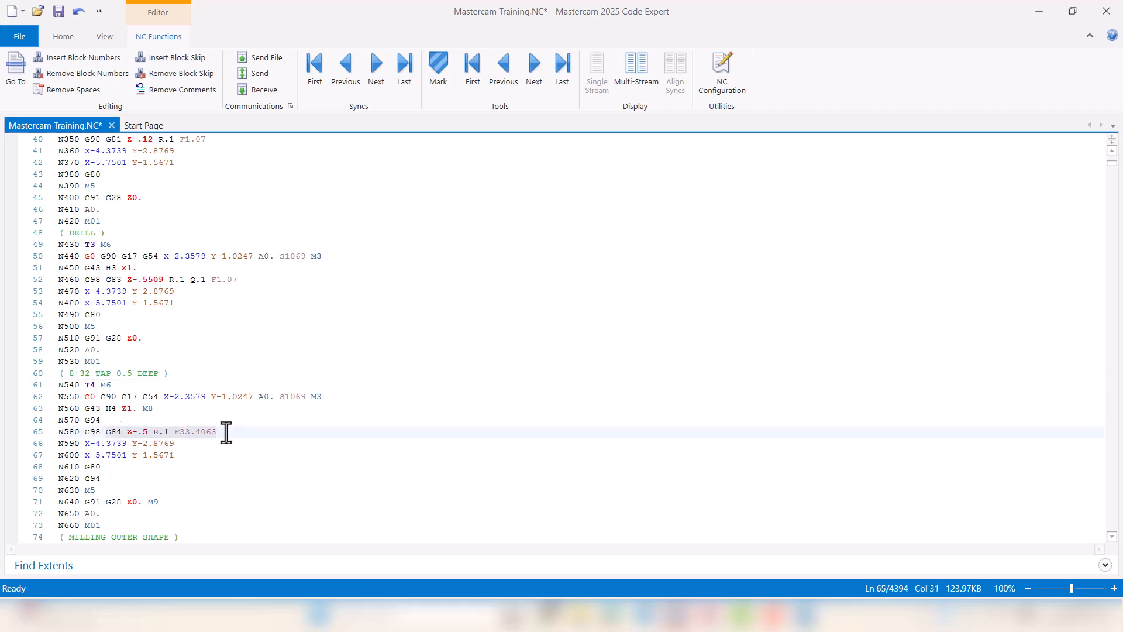
{"action": "scroll", "coordinate": [203, 496], "scroll_direction": "down", "scroll_amount": 4}
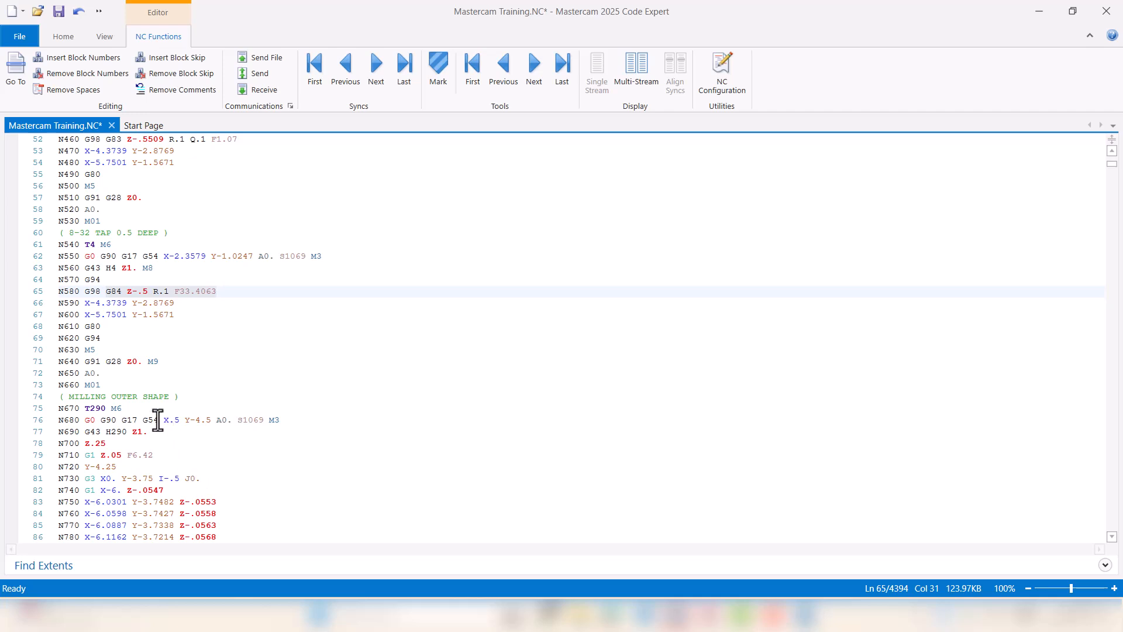
{"action": "scroll", "coordinate": [145, 434], "scroll_direction": "down", "scroll_amount": 2}
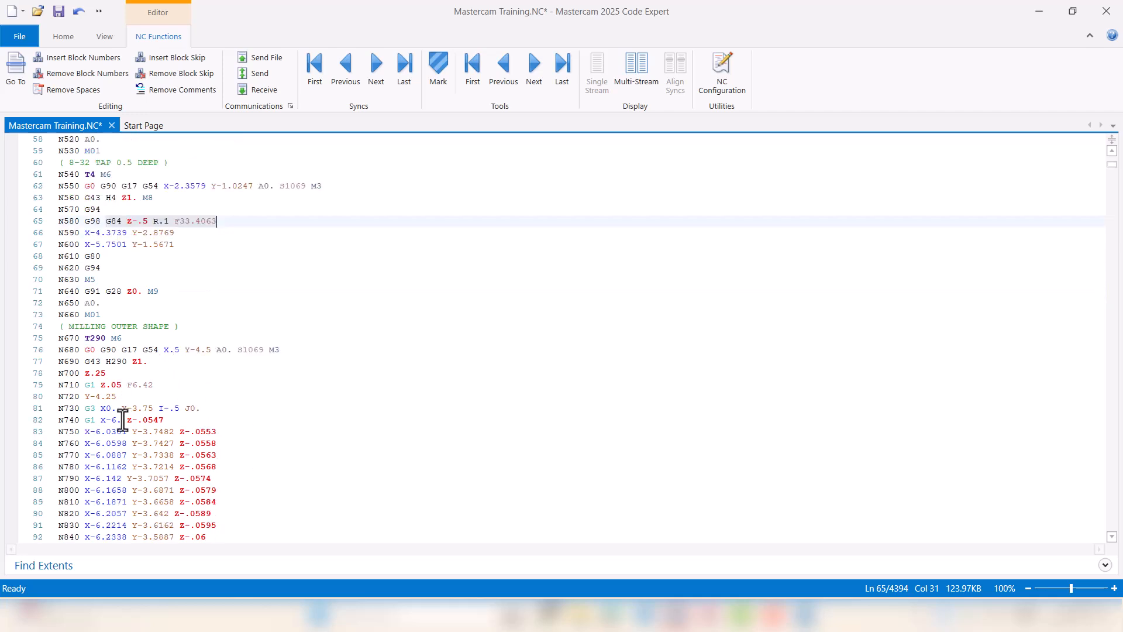
{"action": "scroll", "coordinate": [143, 435], "scroll_direction": "down", "scroll_amount": 6}
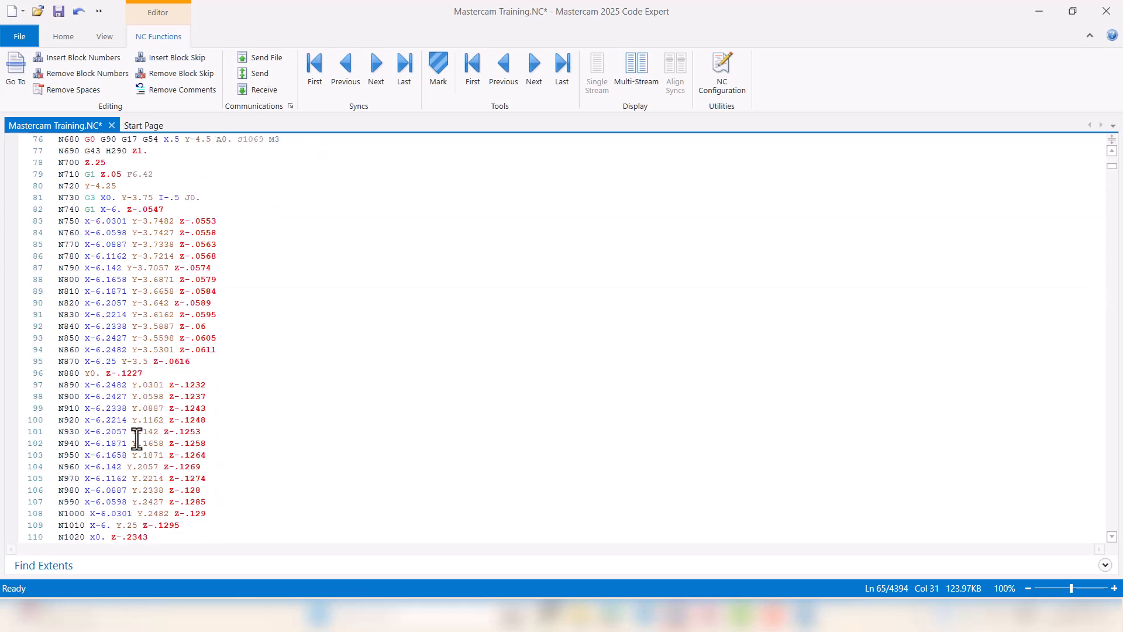
{"action": "scroll", "coordinate": [155, 429], "scroll_direction": "down", "scroll_amount": 4}
{"action": "scroll", "coordinate": [155, 429], "scroll_direction": "up", "scroll_amount": 15}
{"action": "scroll", "coordinate": [155, 429], "scroll_direction": "up", "scroll_amount": 14}
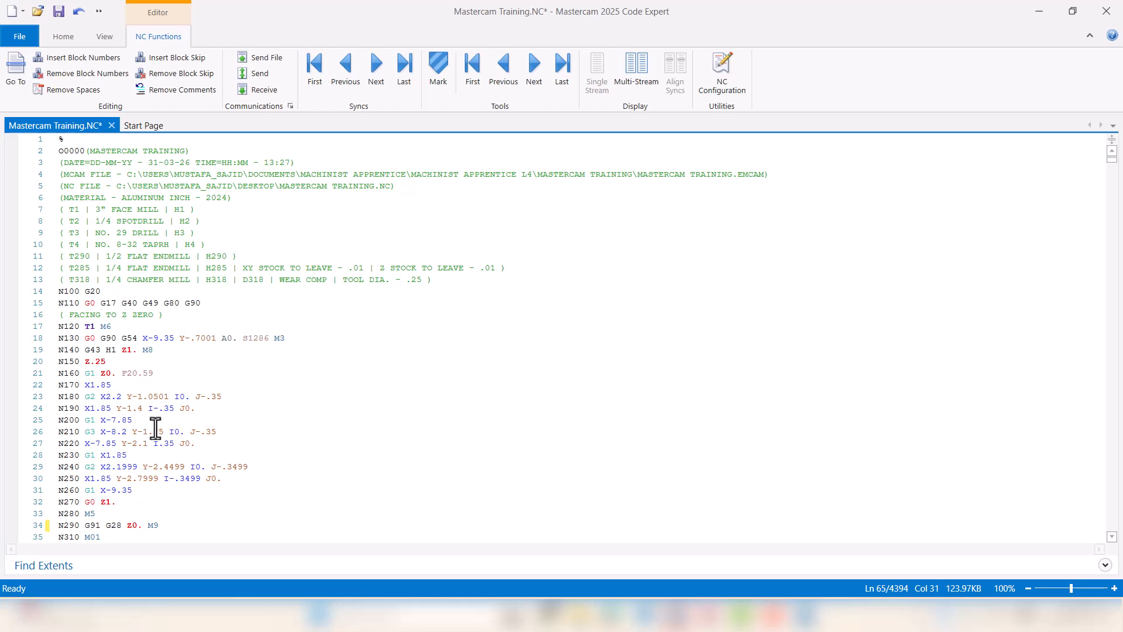